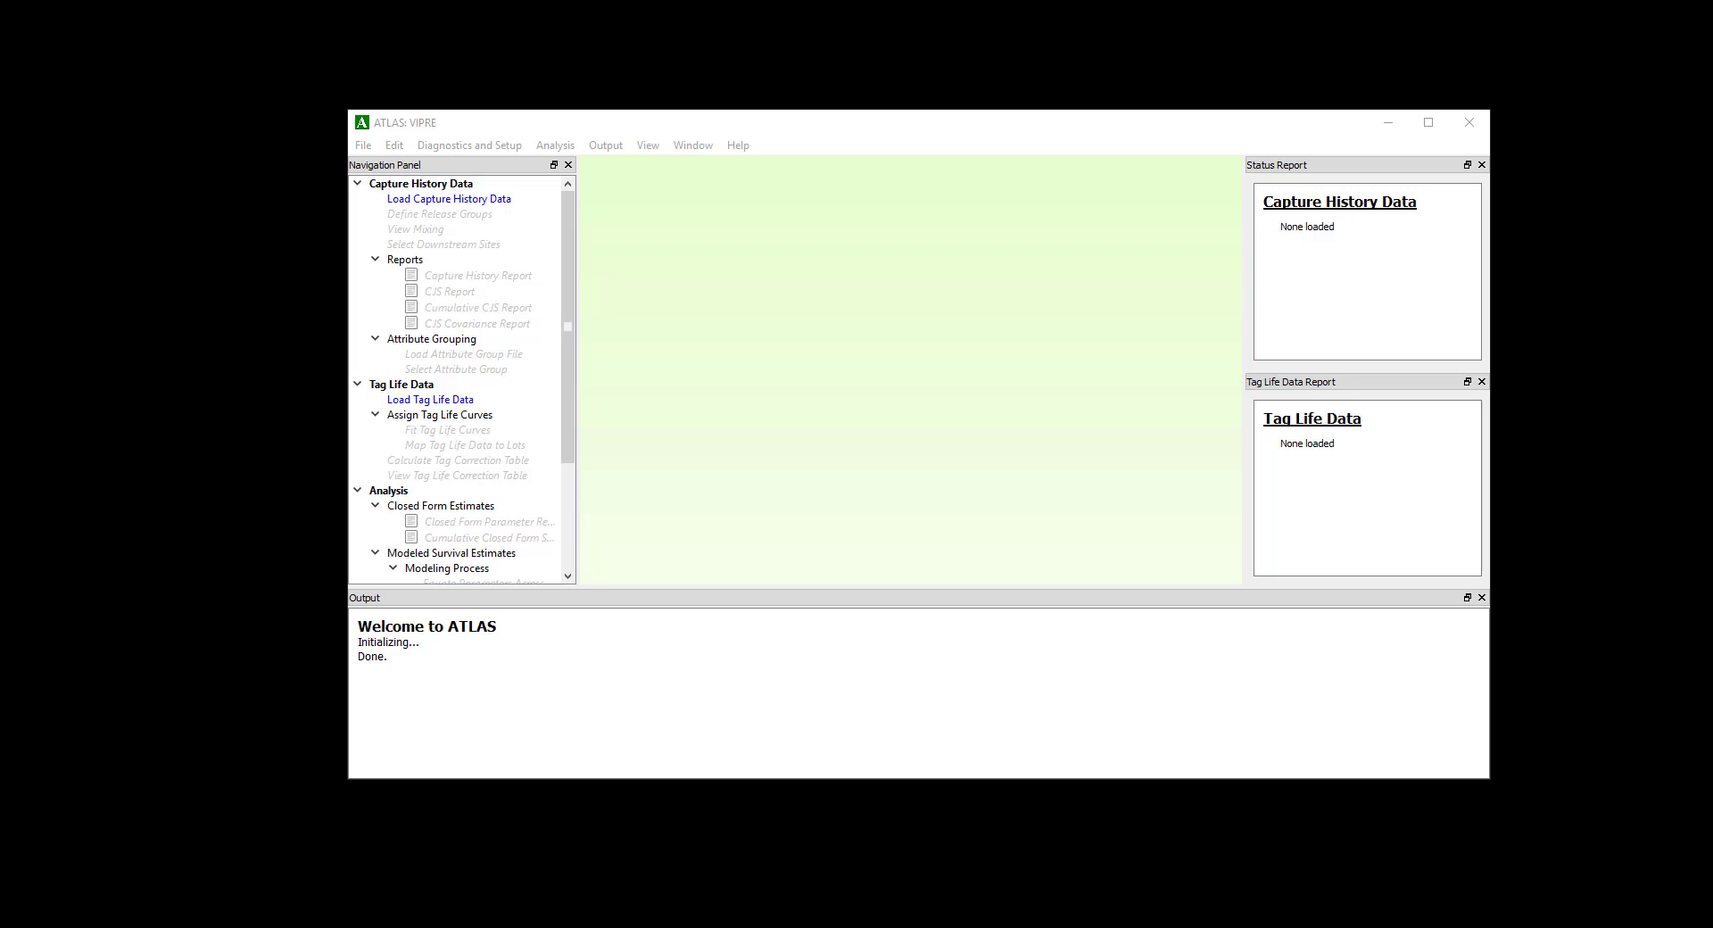
# Switch to the Atlas example folder in File Explorer and open the Virtual-Paired Release ATLAS Practice File.csv for viewing.
pyautogui.hotkey('alt', 'Tab')
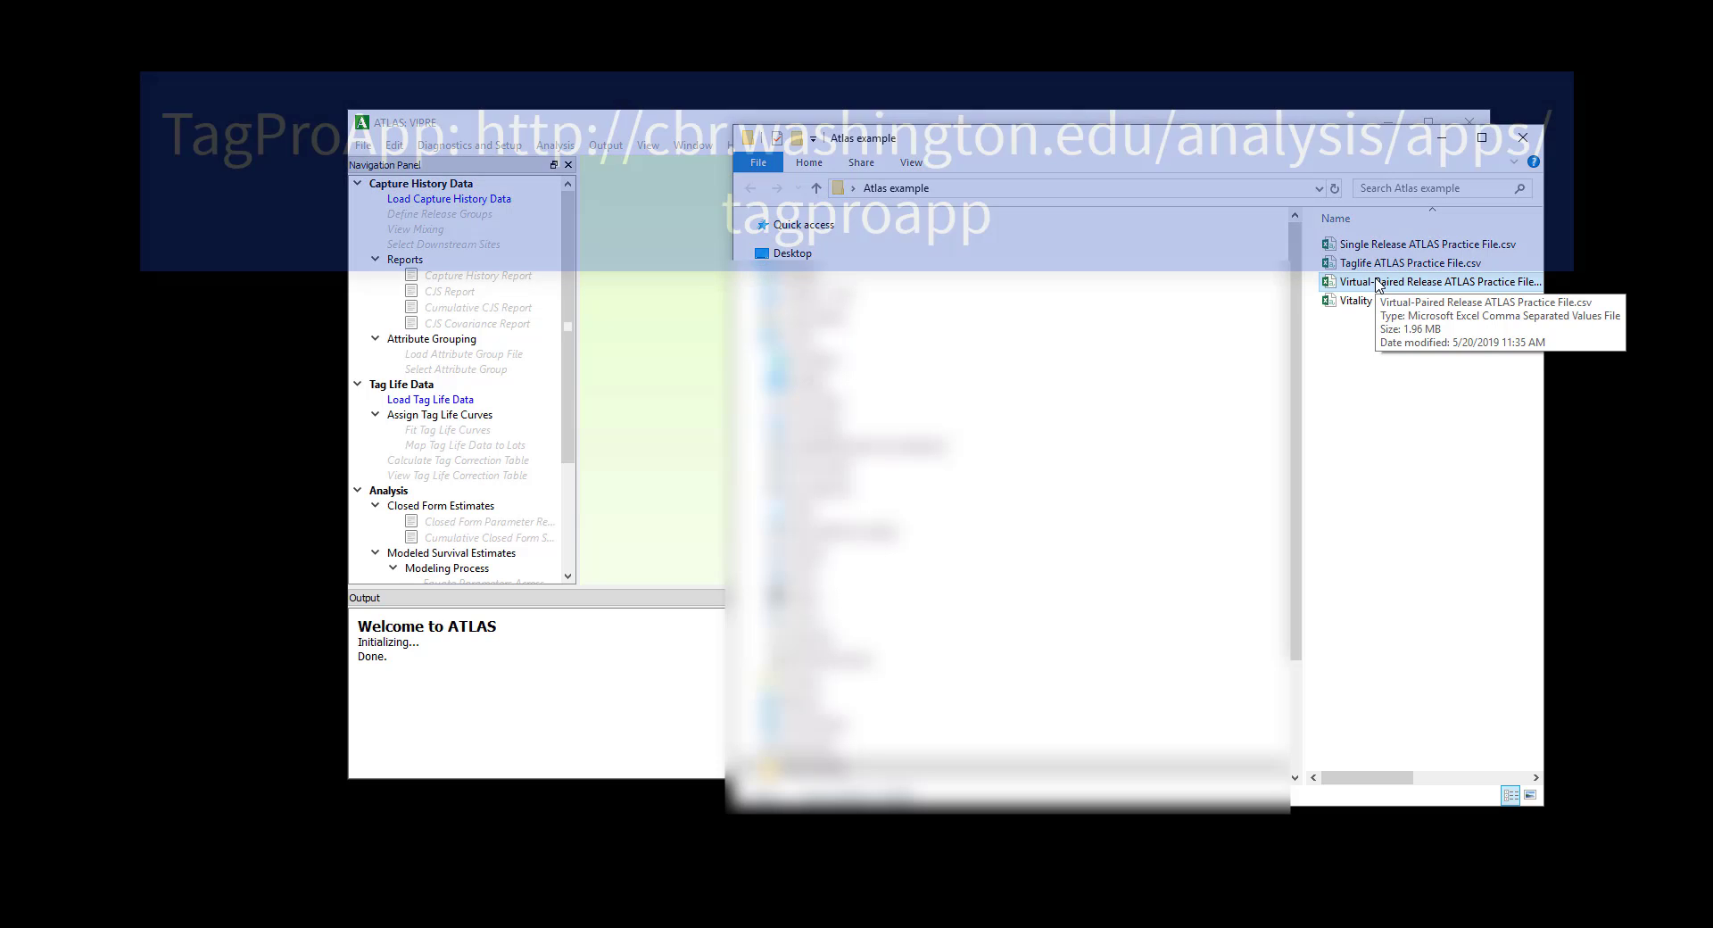
pyautogui.doubleClick(1376, 282)
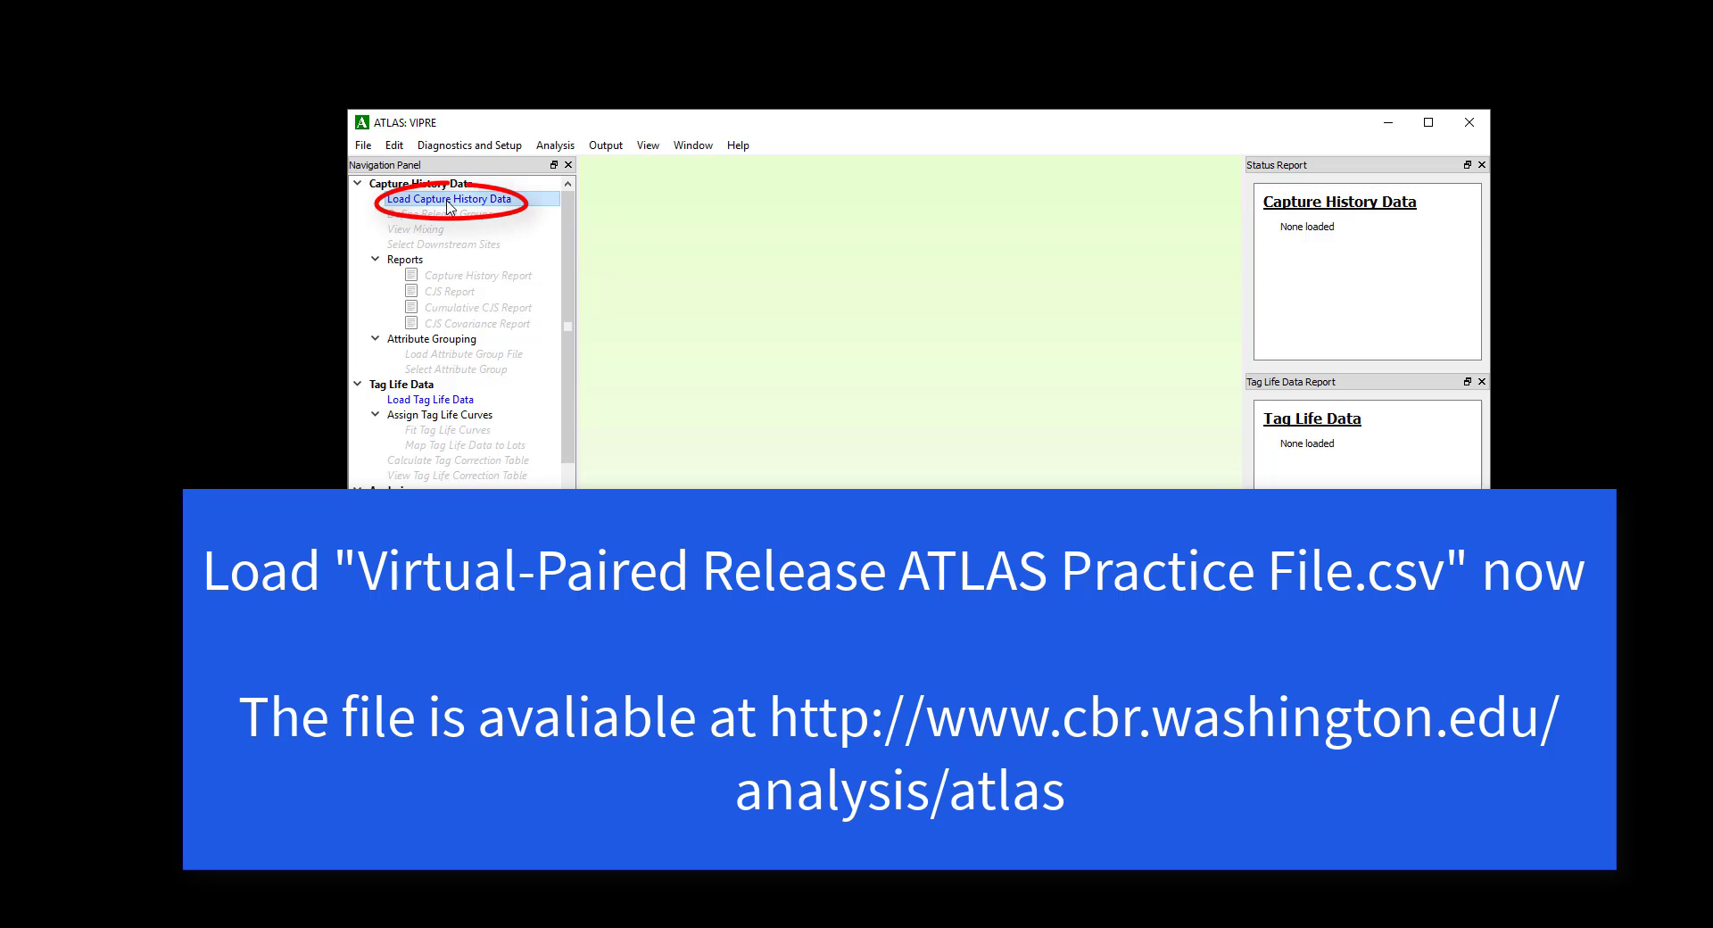
# Load Virtual-Paired Release ATLAS Practice File.csv from the Atlas example folder as the capture history data in ATLAS.
pyautogui.click(448, 203)
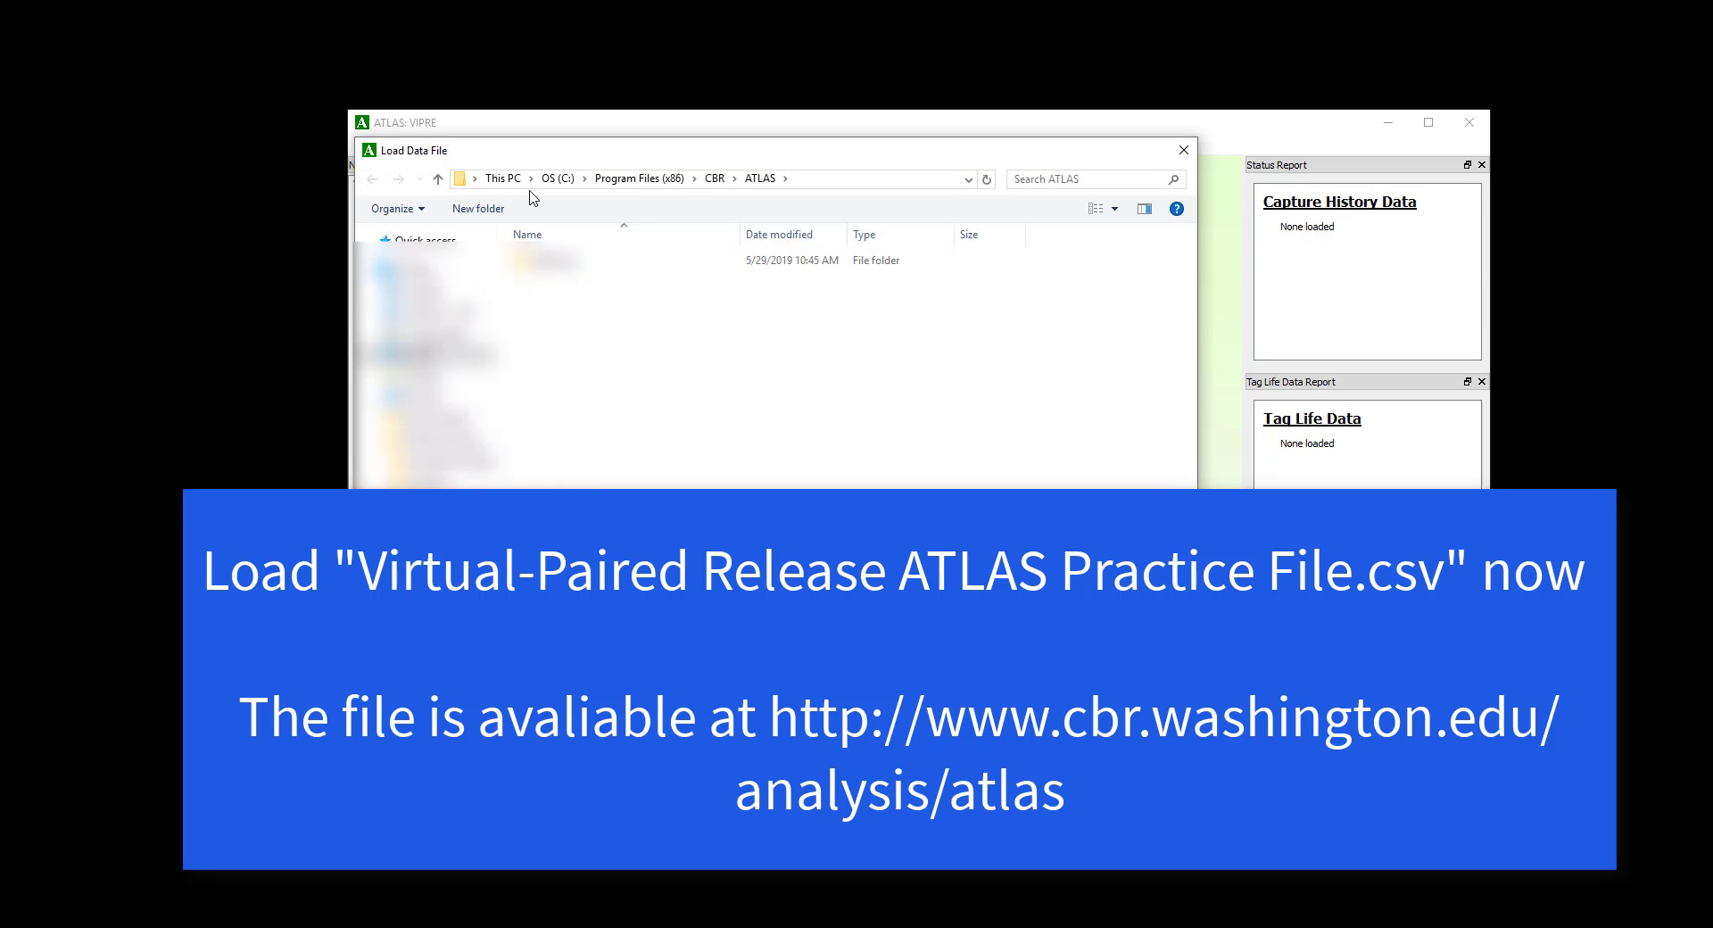
pyautogui.click(419, 419)
pyautogui.click(589, 300)
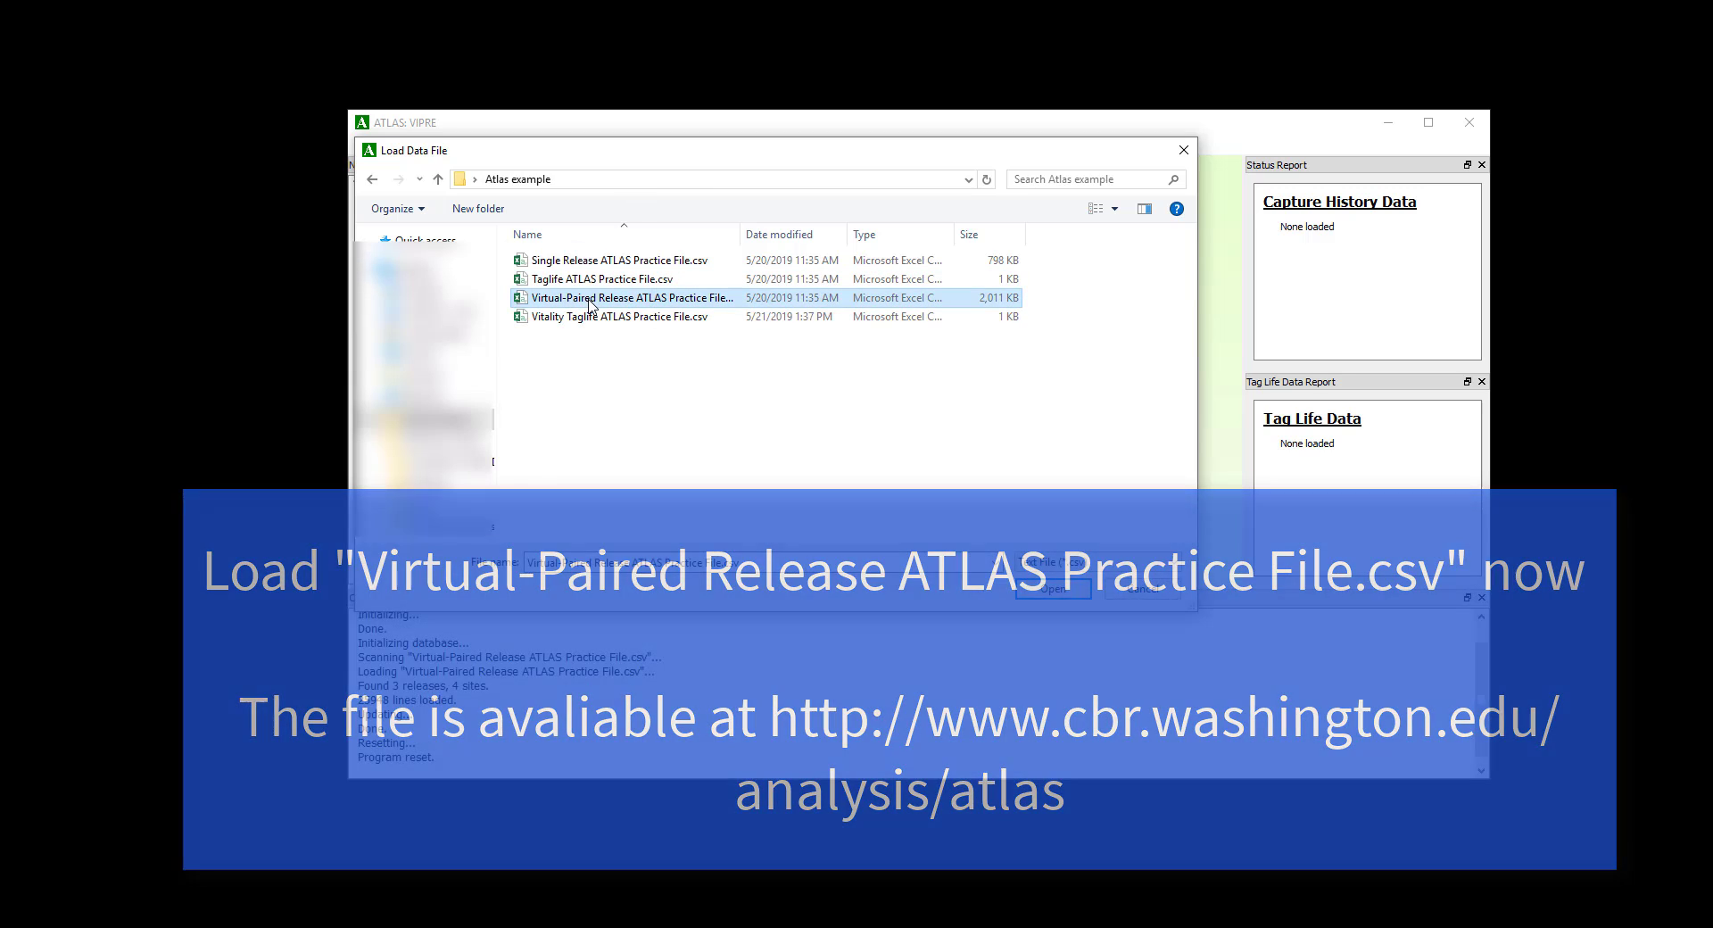
pyautogui.doubleClick(589, 300)
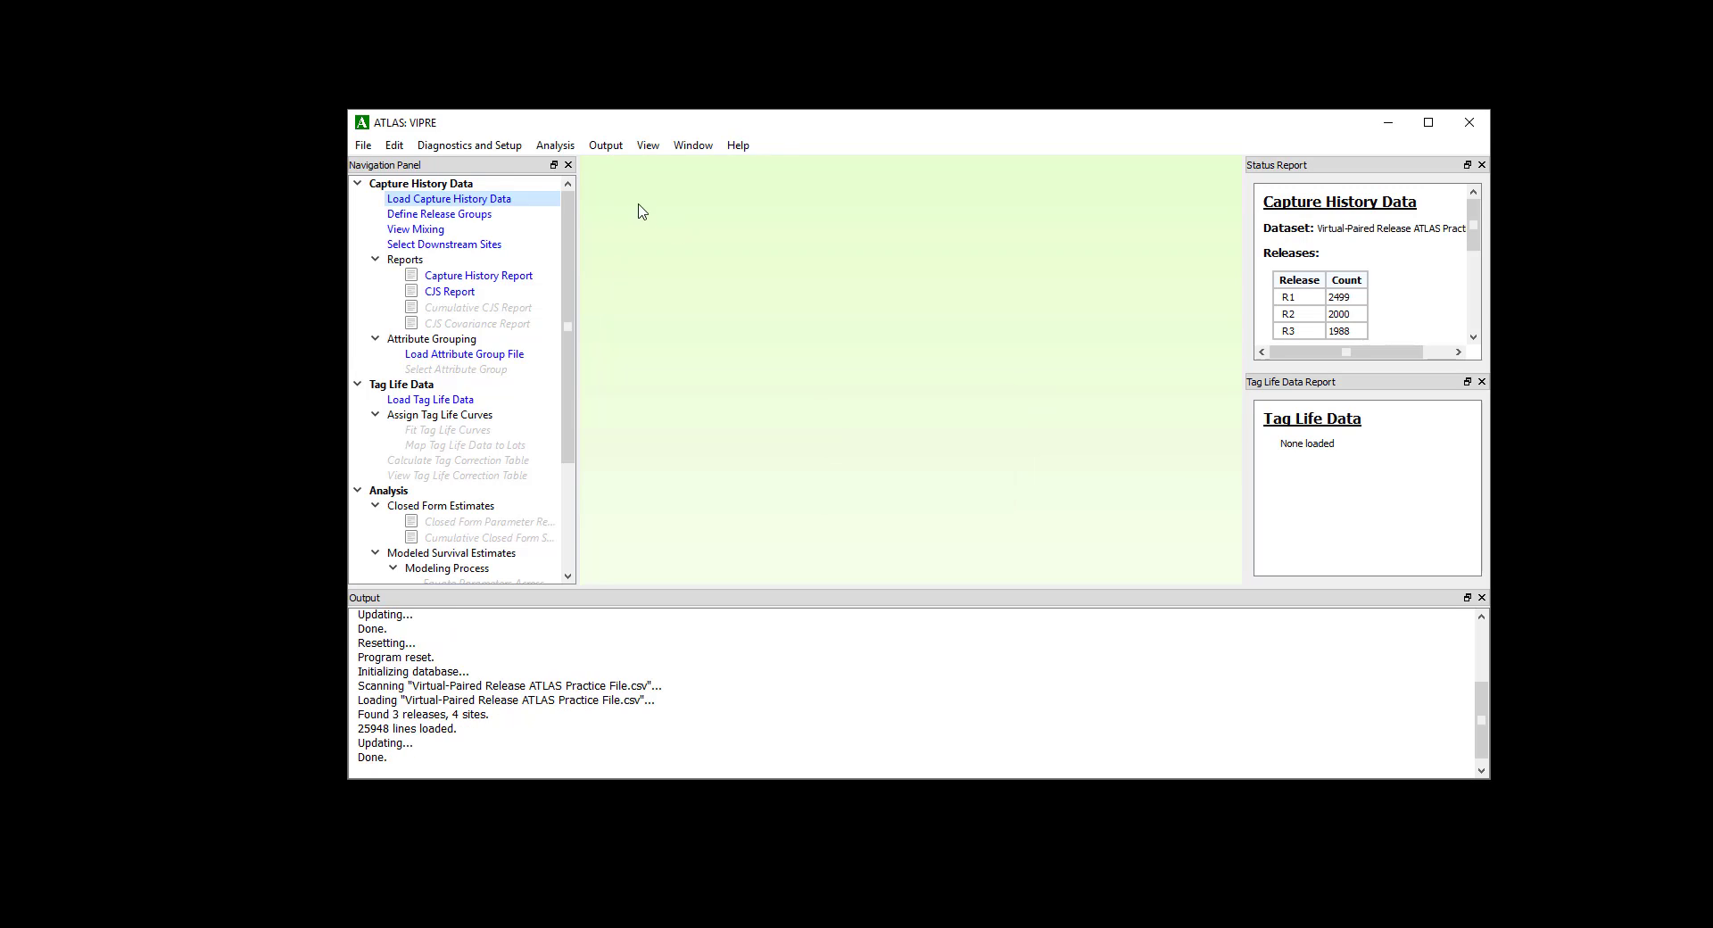
# Keep Virtual/Paired Release (VIPRE) as the study design and open the release group role assignments.
pyautogui.click(393, 145)
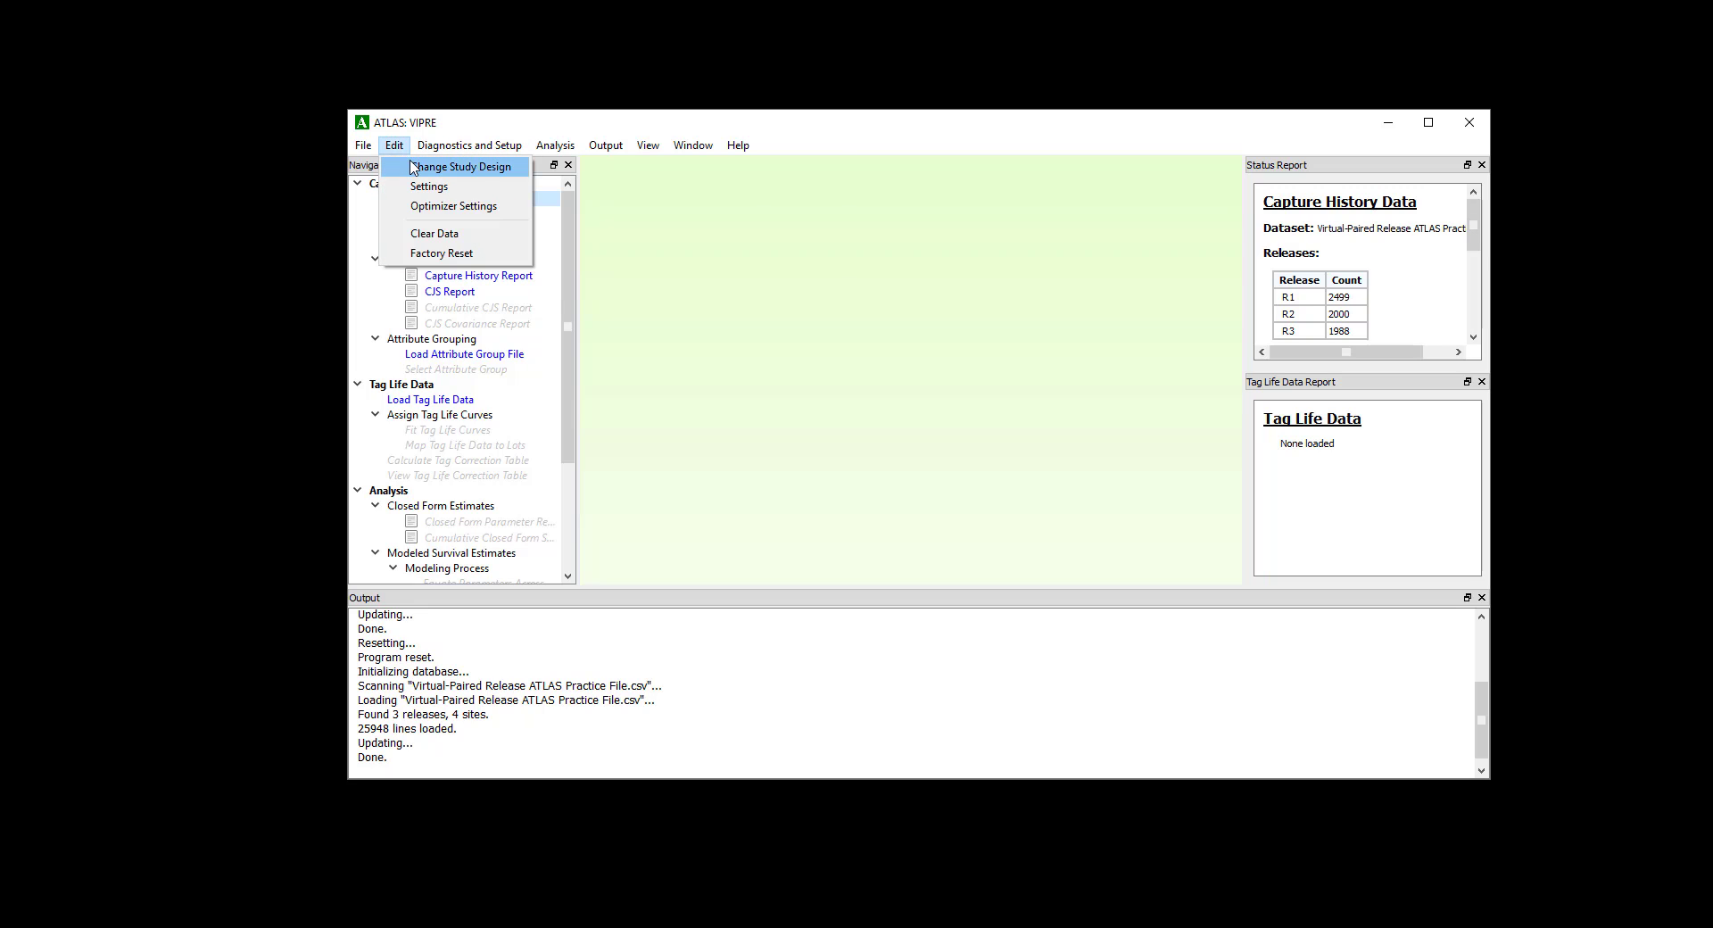
pyautogui.click(446, 167)
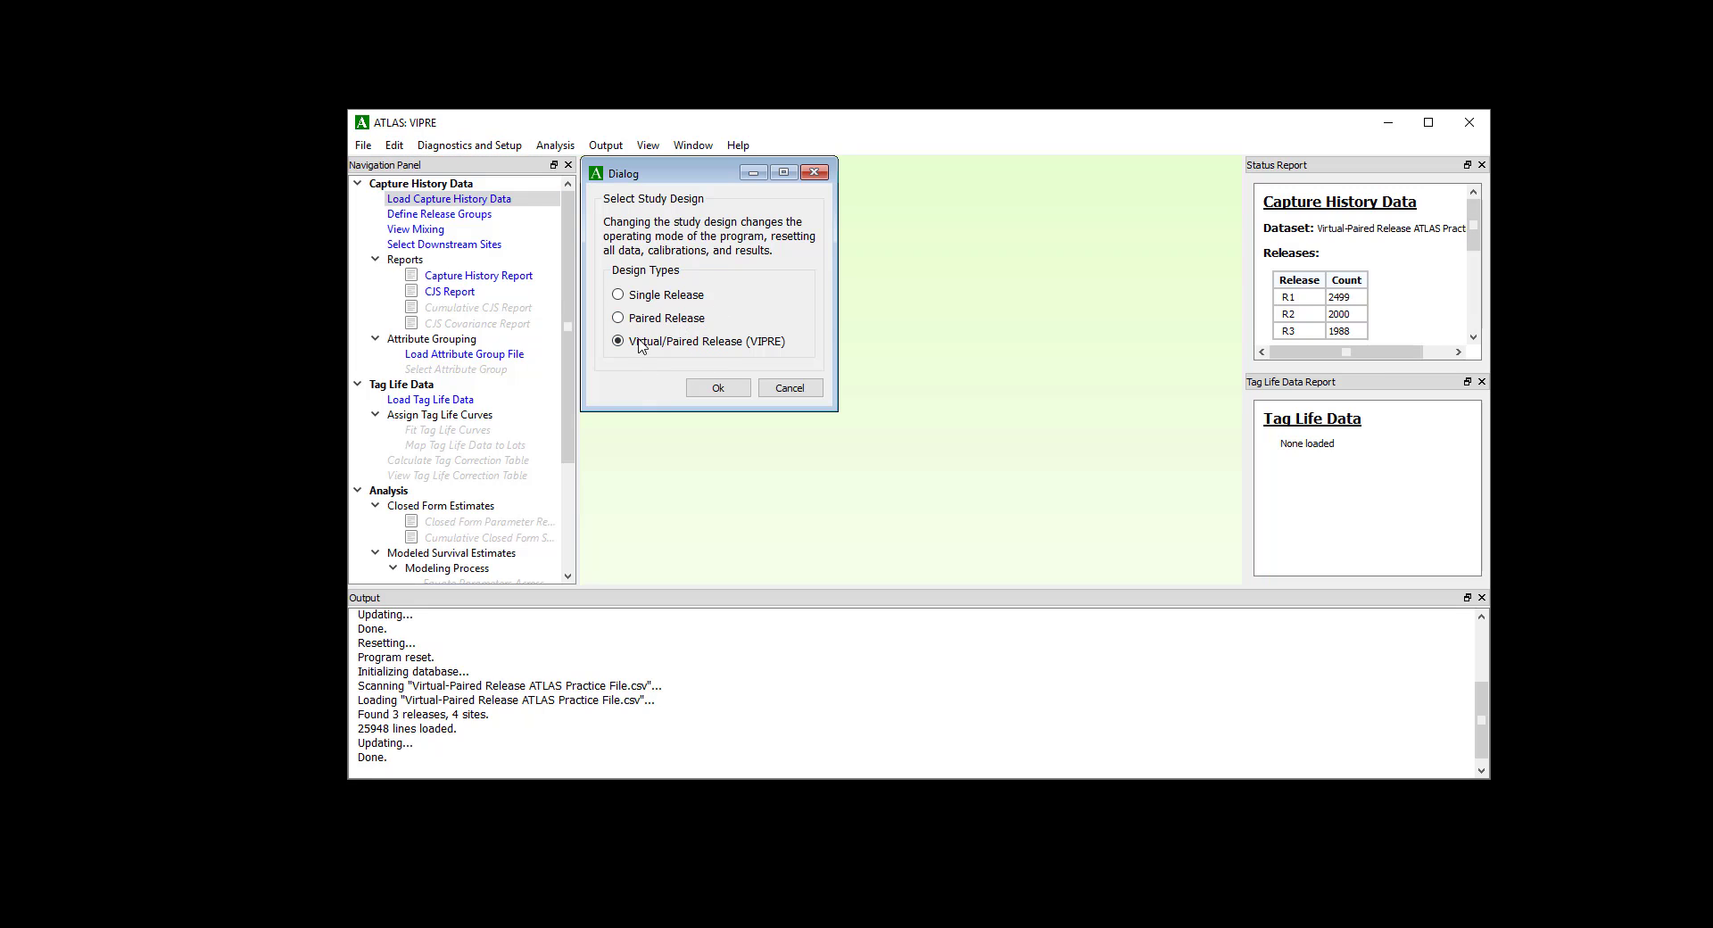
pyautogui.click(719, 389)
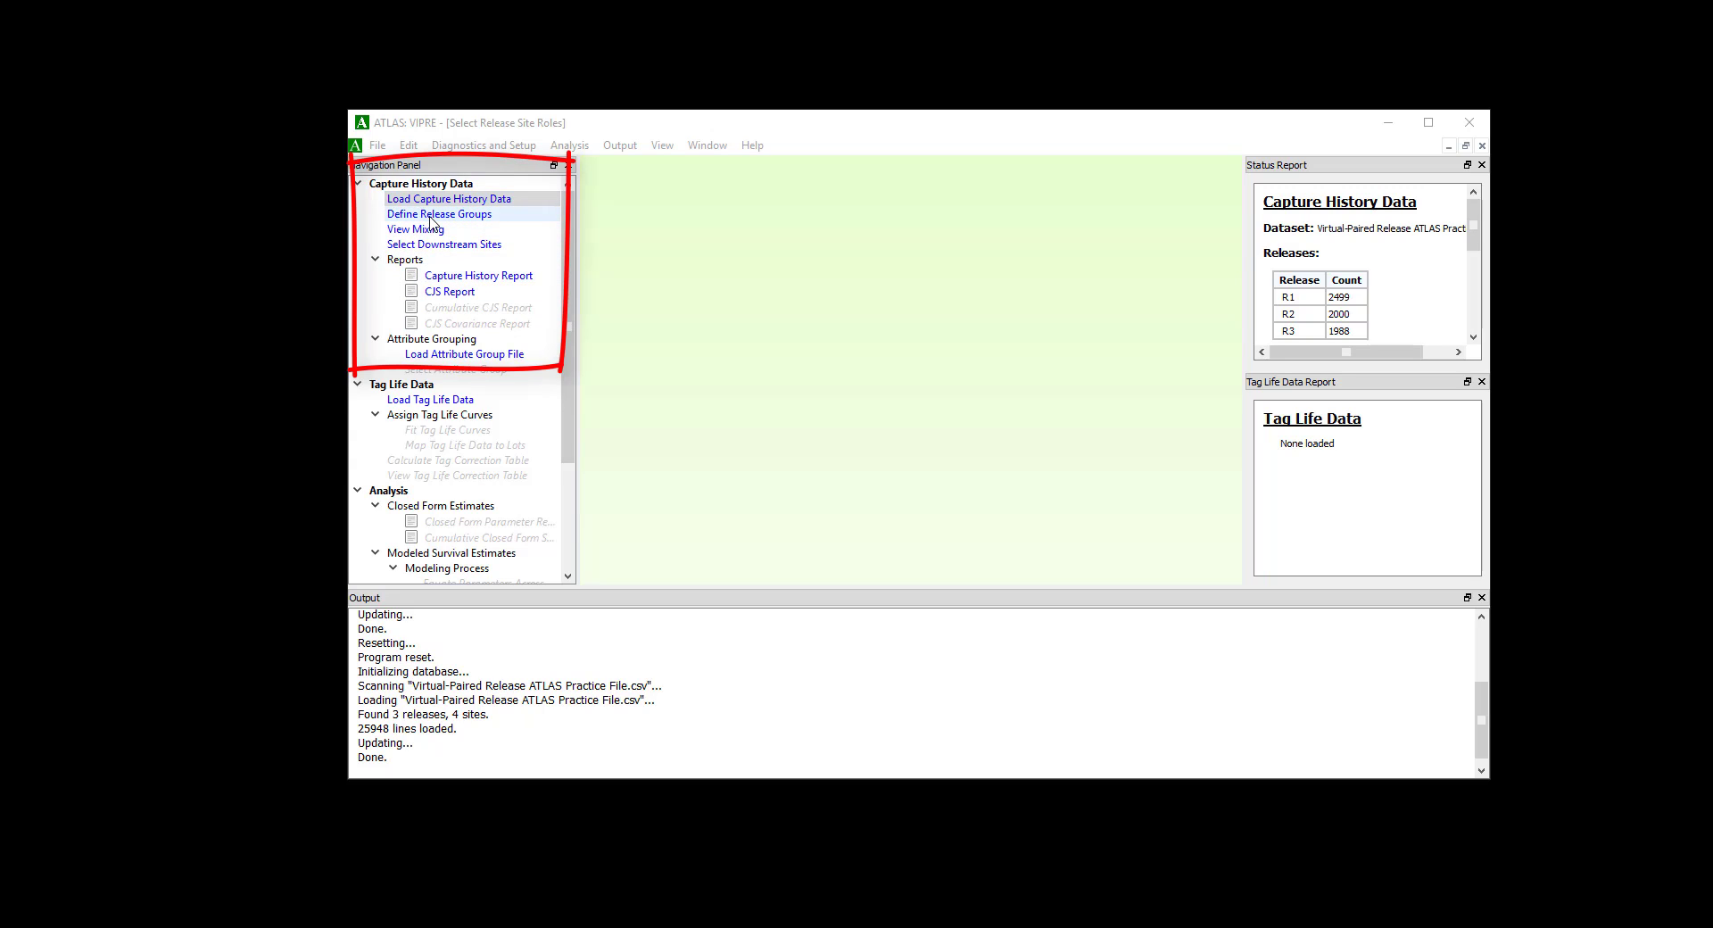
pyautogui.doubleClick(463, 221)
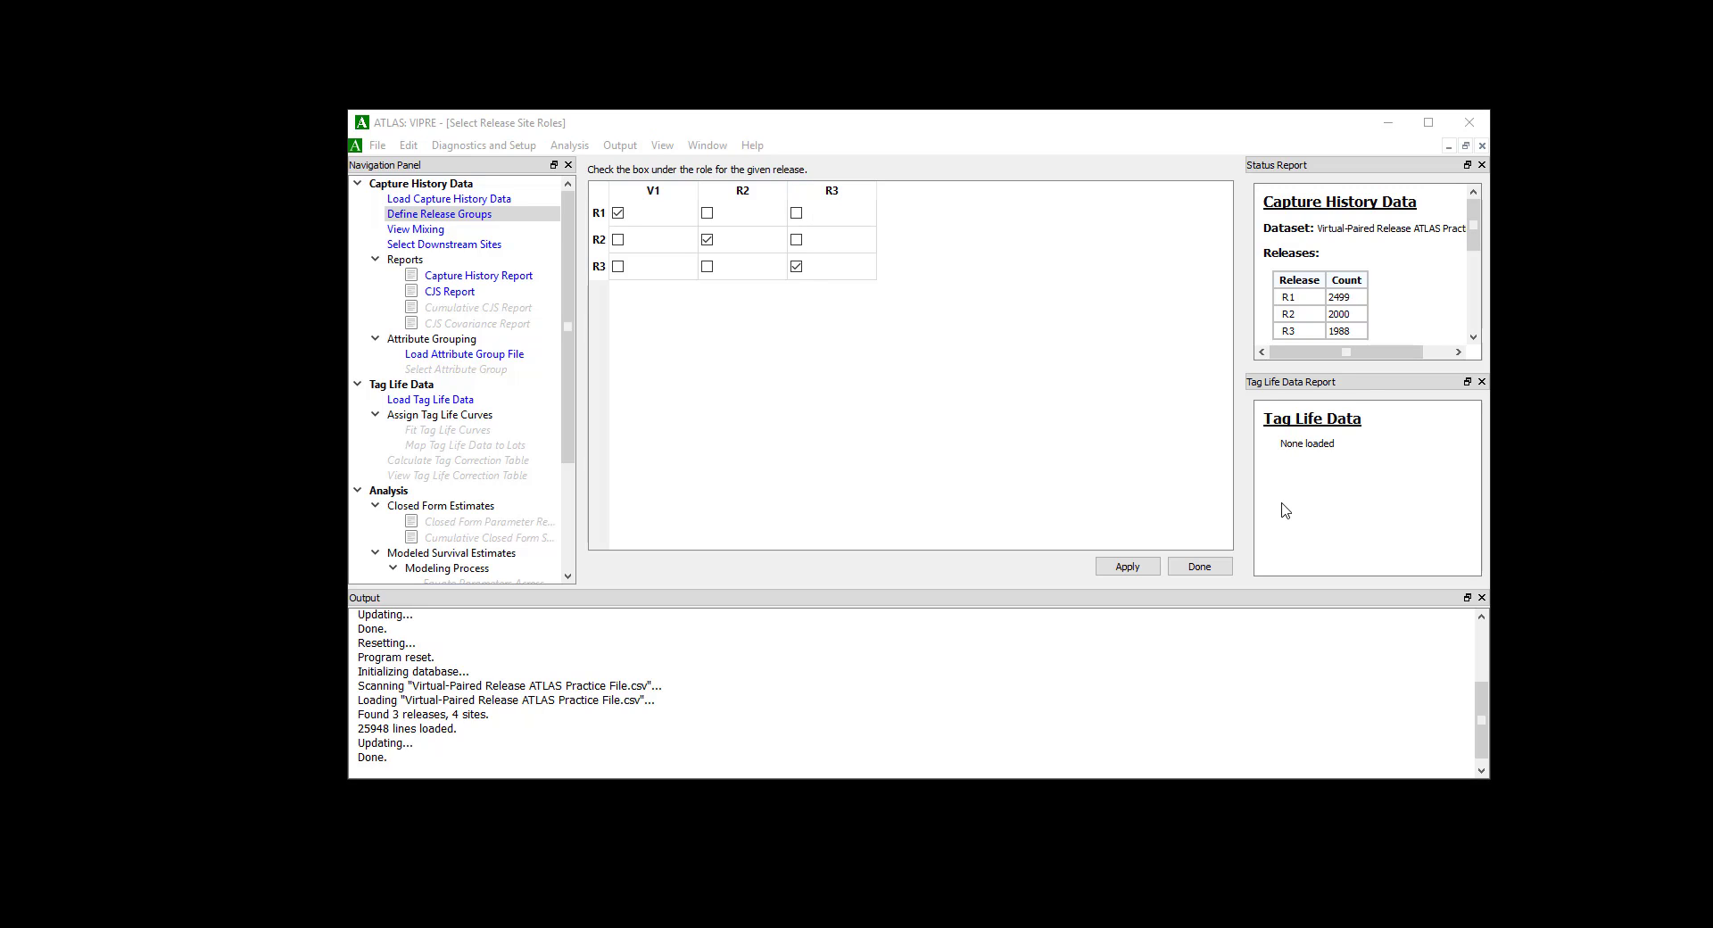
# Examine the release mixing plots in an enlarged view for detection sites Site.1 through Site.4.
pyautogui.doubleClick(407, 232)
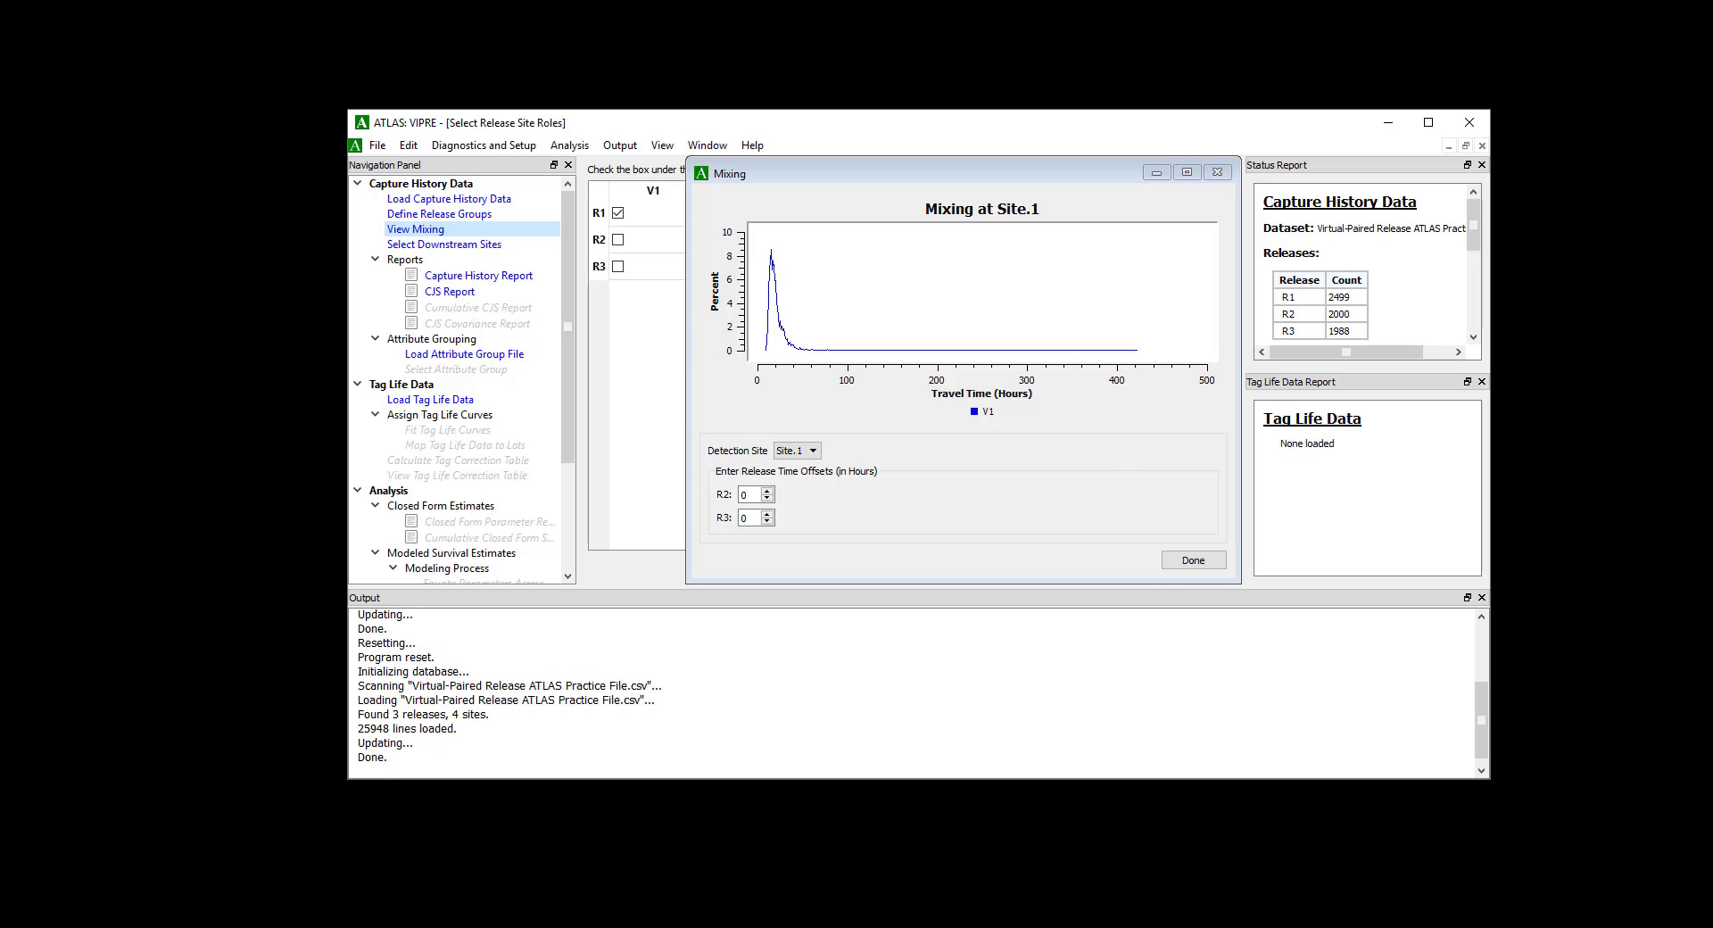
pyautogui.click(1186, 172)
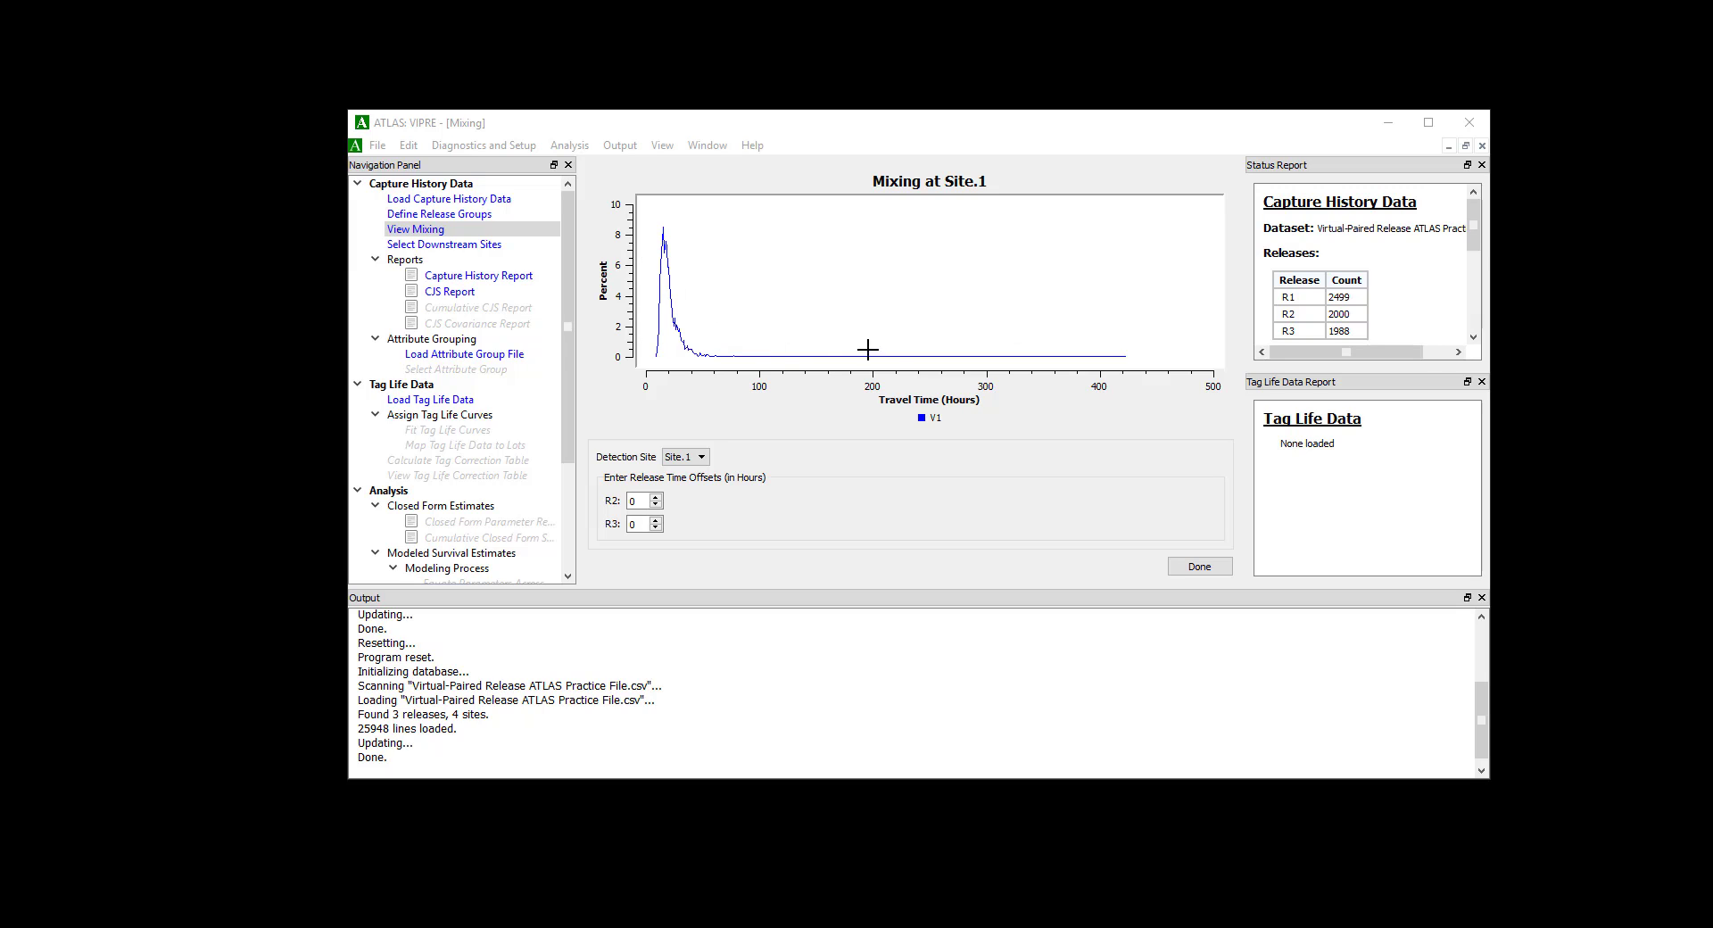
pyautogui.click(687, 456)
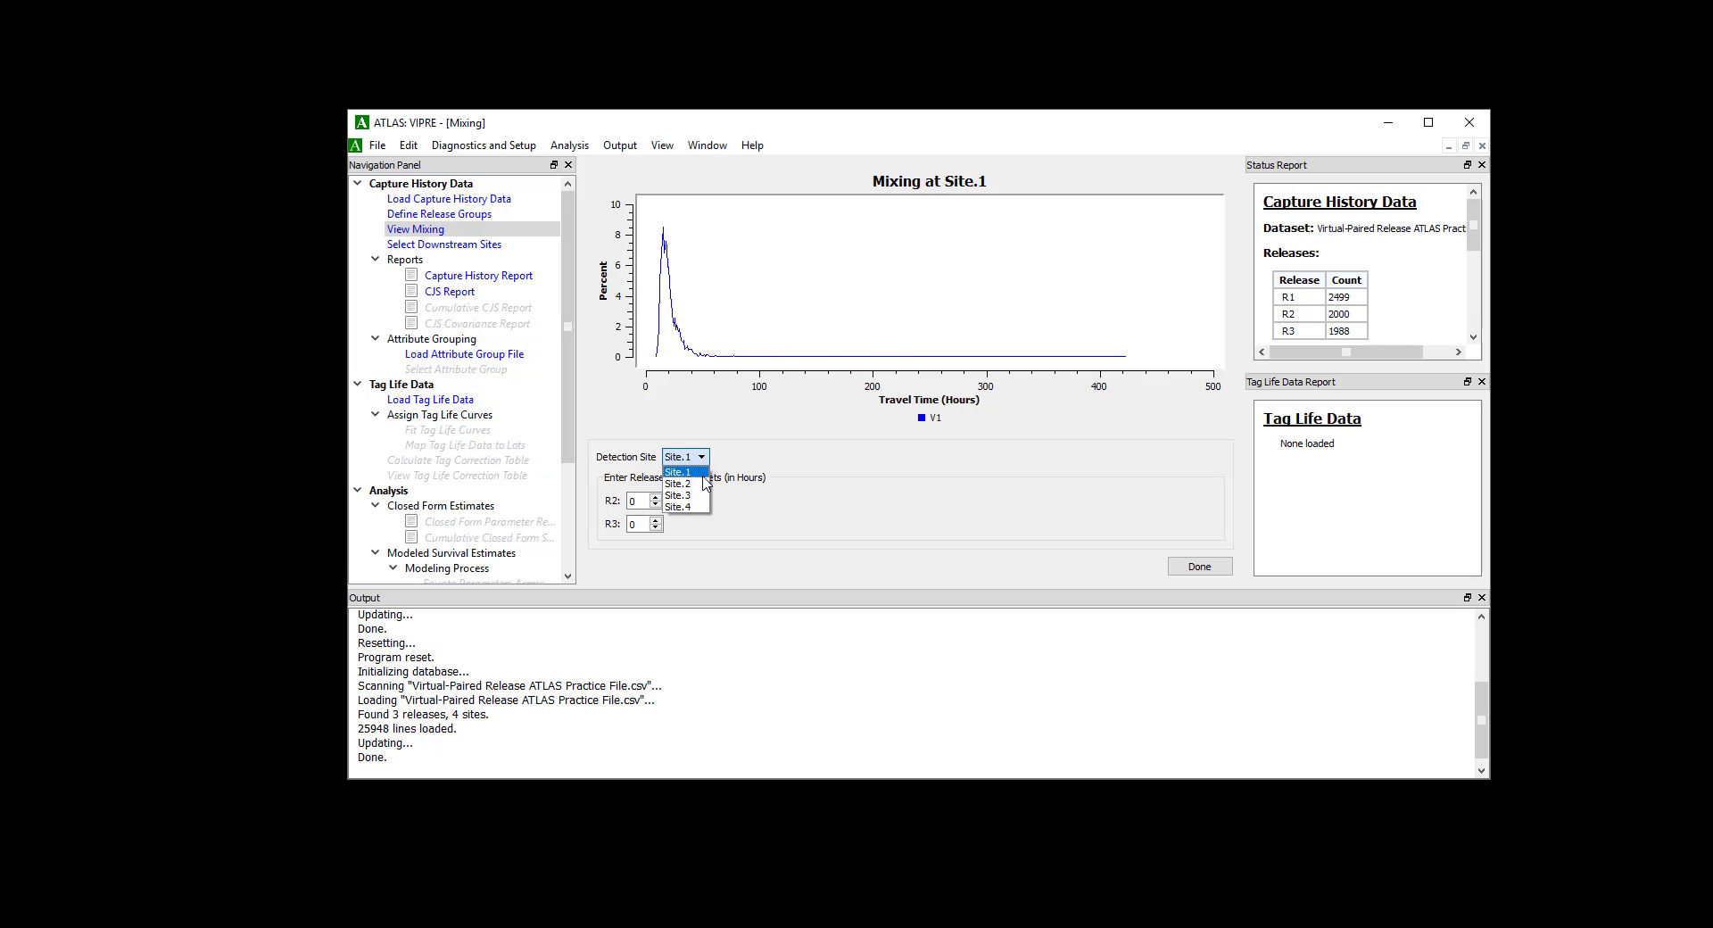
pyautogui.click(683, 484)
pyautogui.click(685, 457)
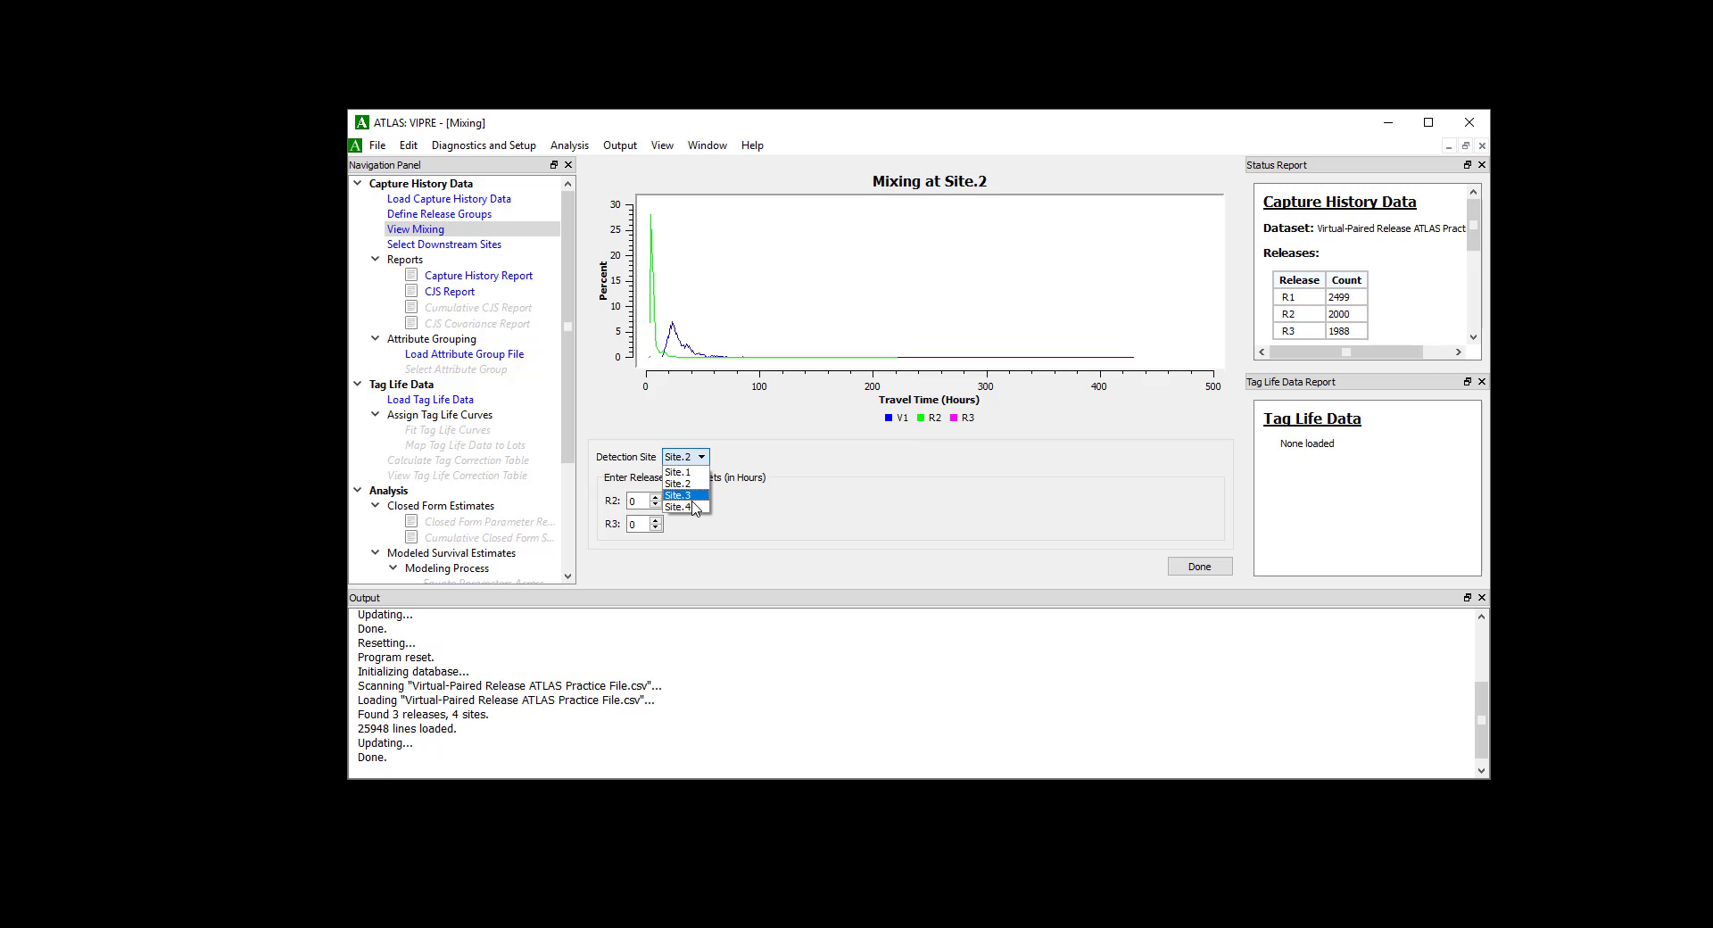
pyautogui.click(689, 497)
pyautogui.click(685, 456)
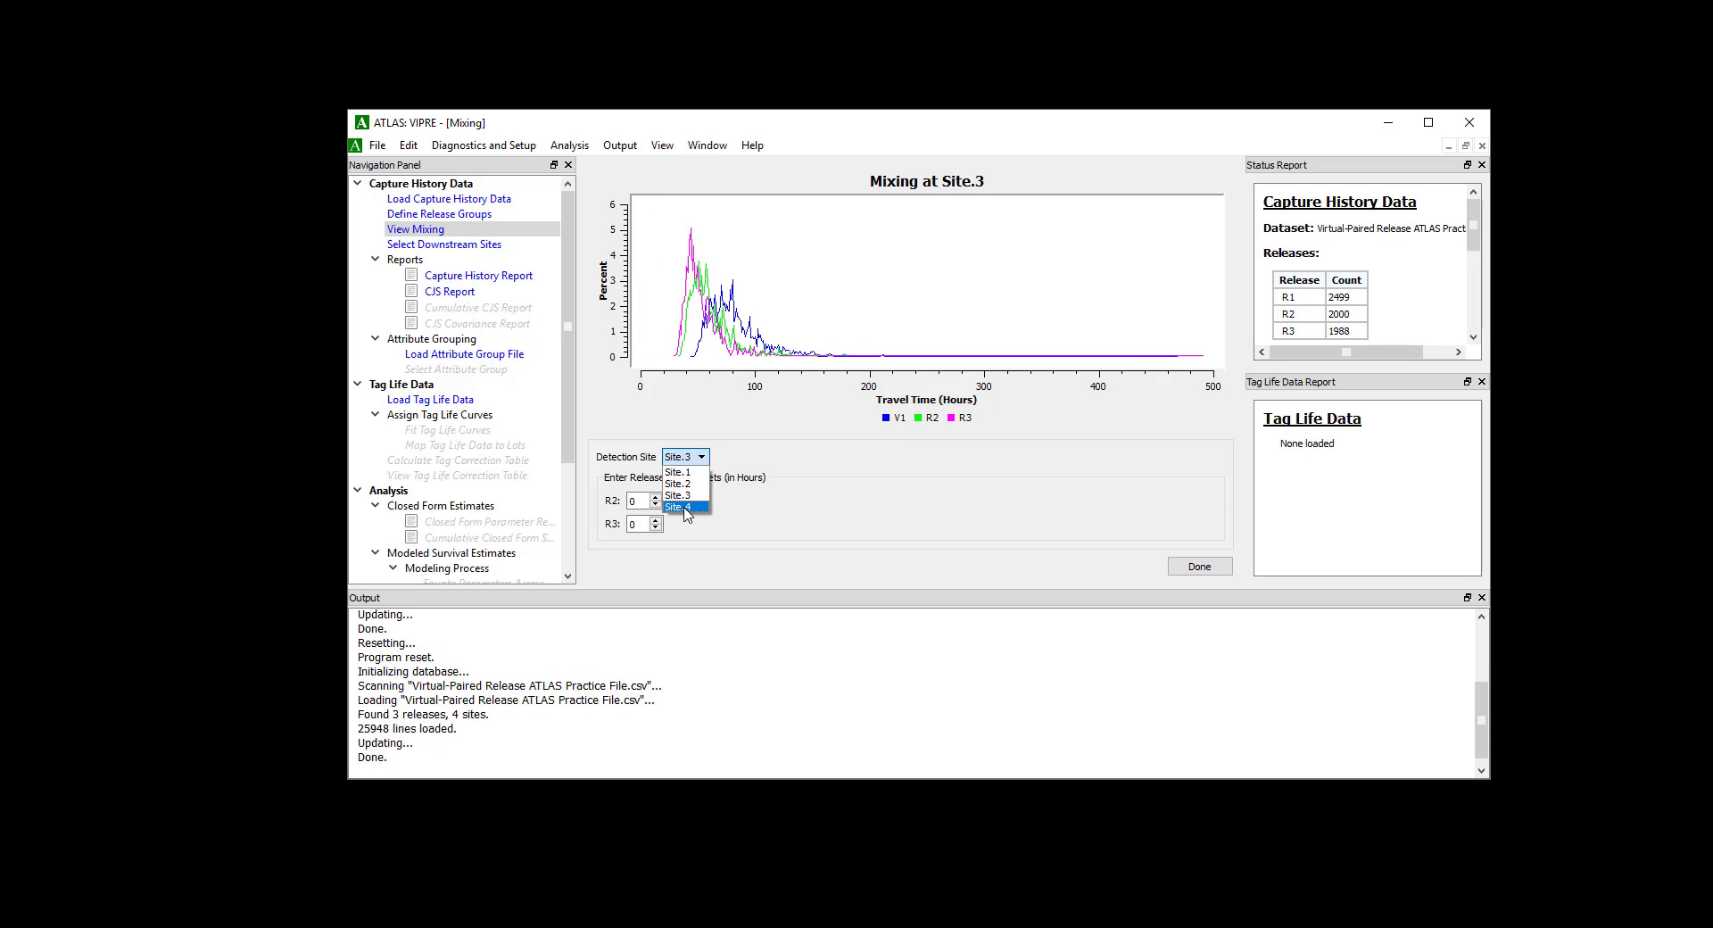
pyautogui.click(684, 507)
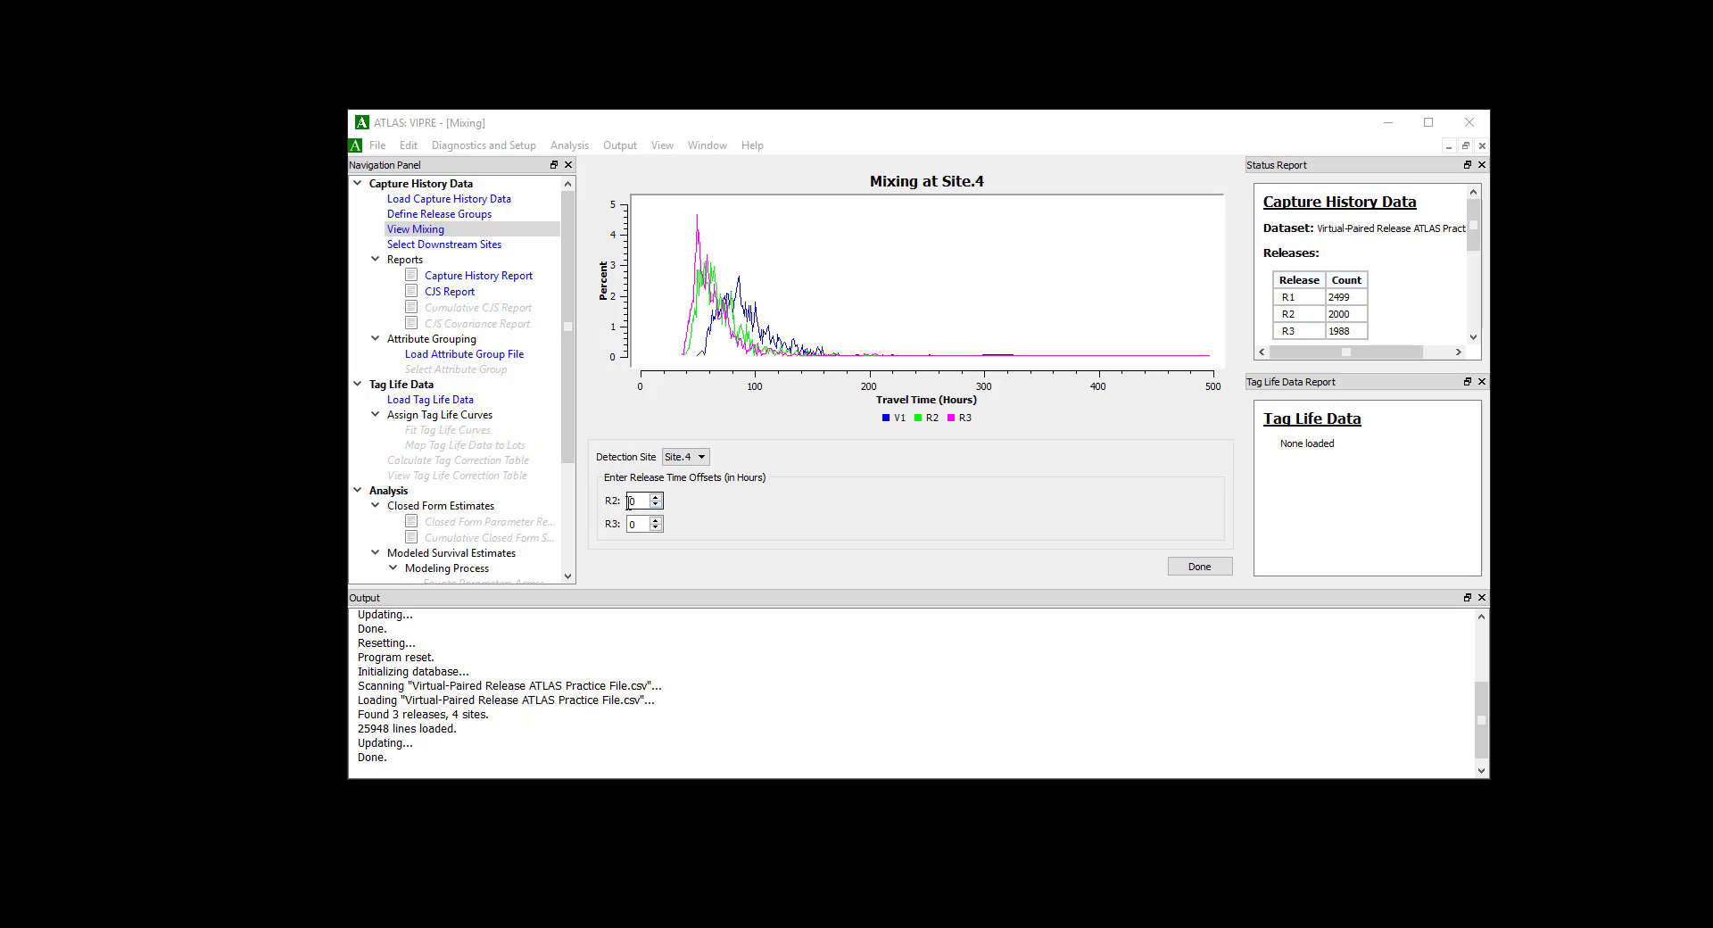
# Set the release time offsets for both R2 and R3 to 24 hours in the Site.4 mixing plot.
pyautogui.doubleClick(642, 501)
pyautogui.write('24')
pyautogui.press('Return')
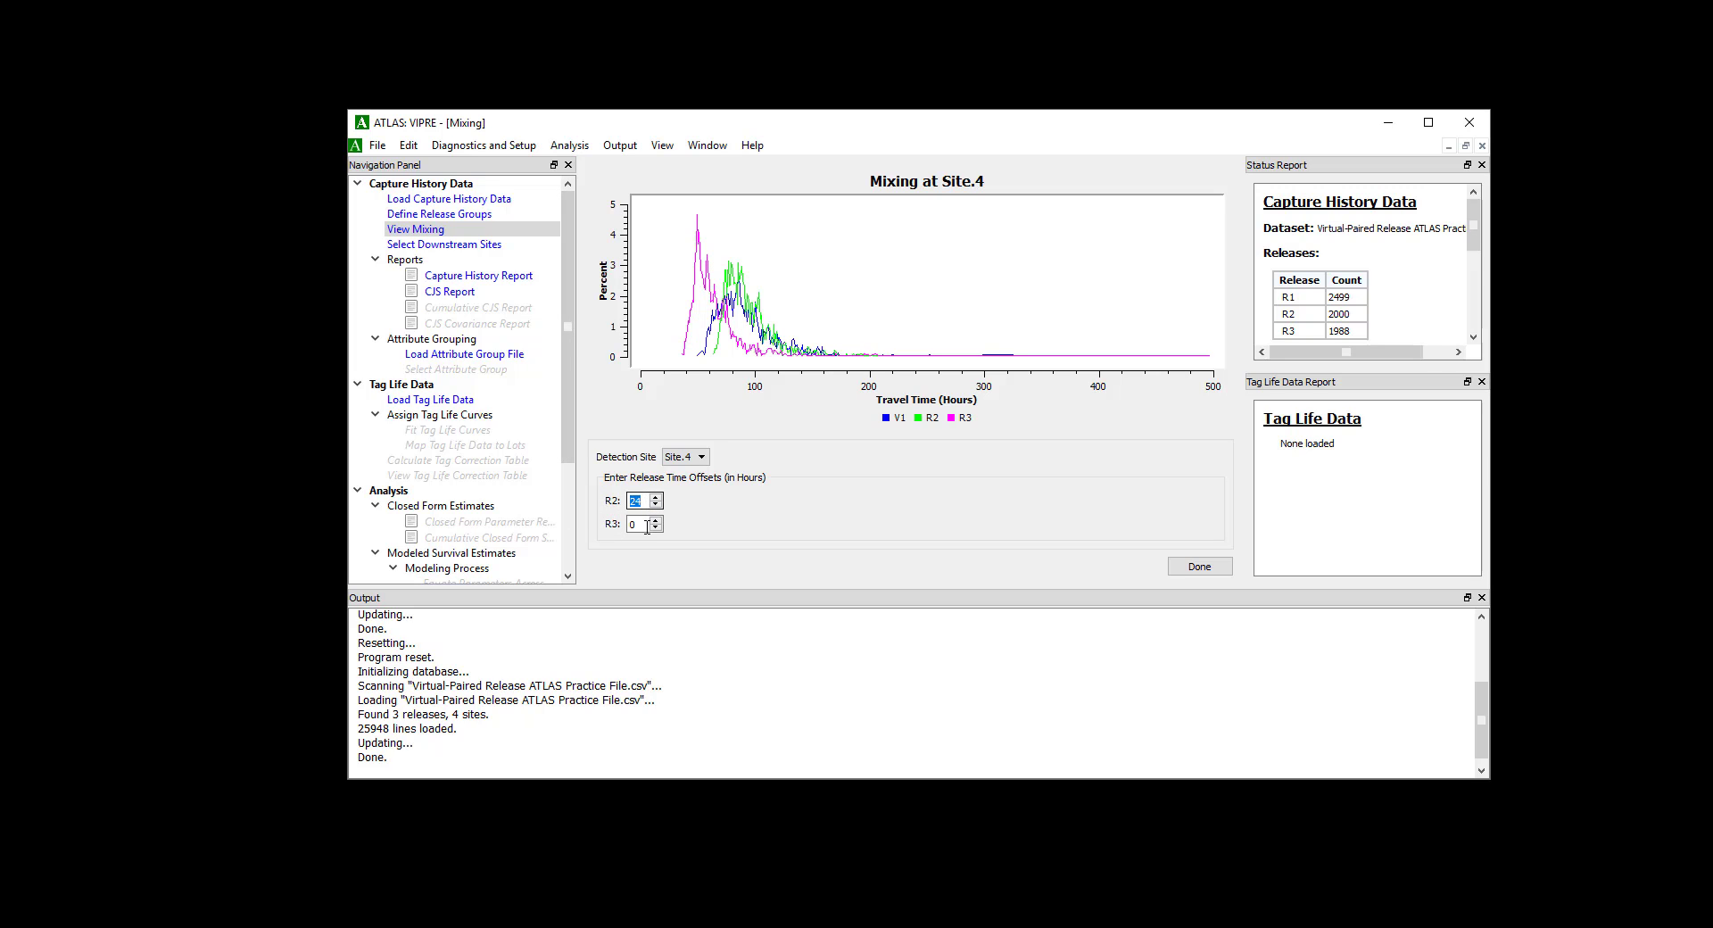
pyautogui.doubleClick(642, 525)
pyautogui.write('24')
pyautogui.press('Return')
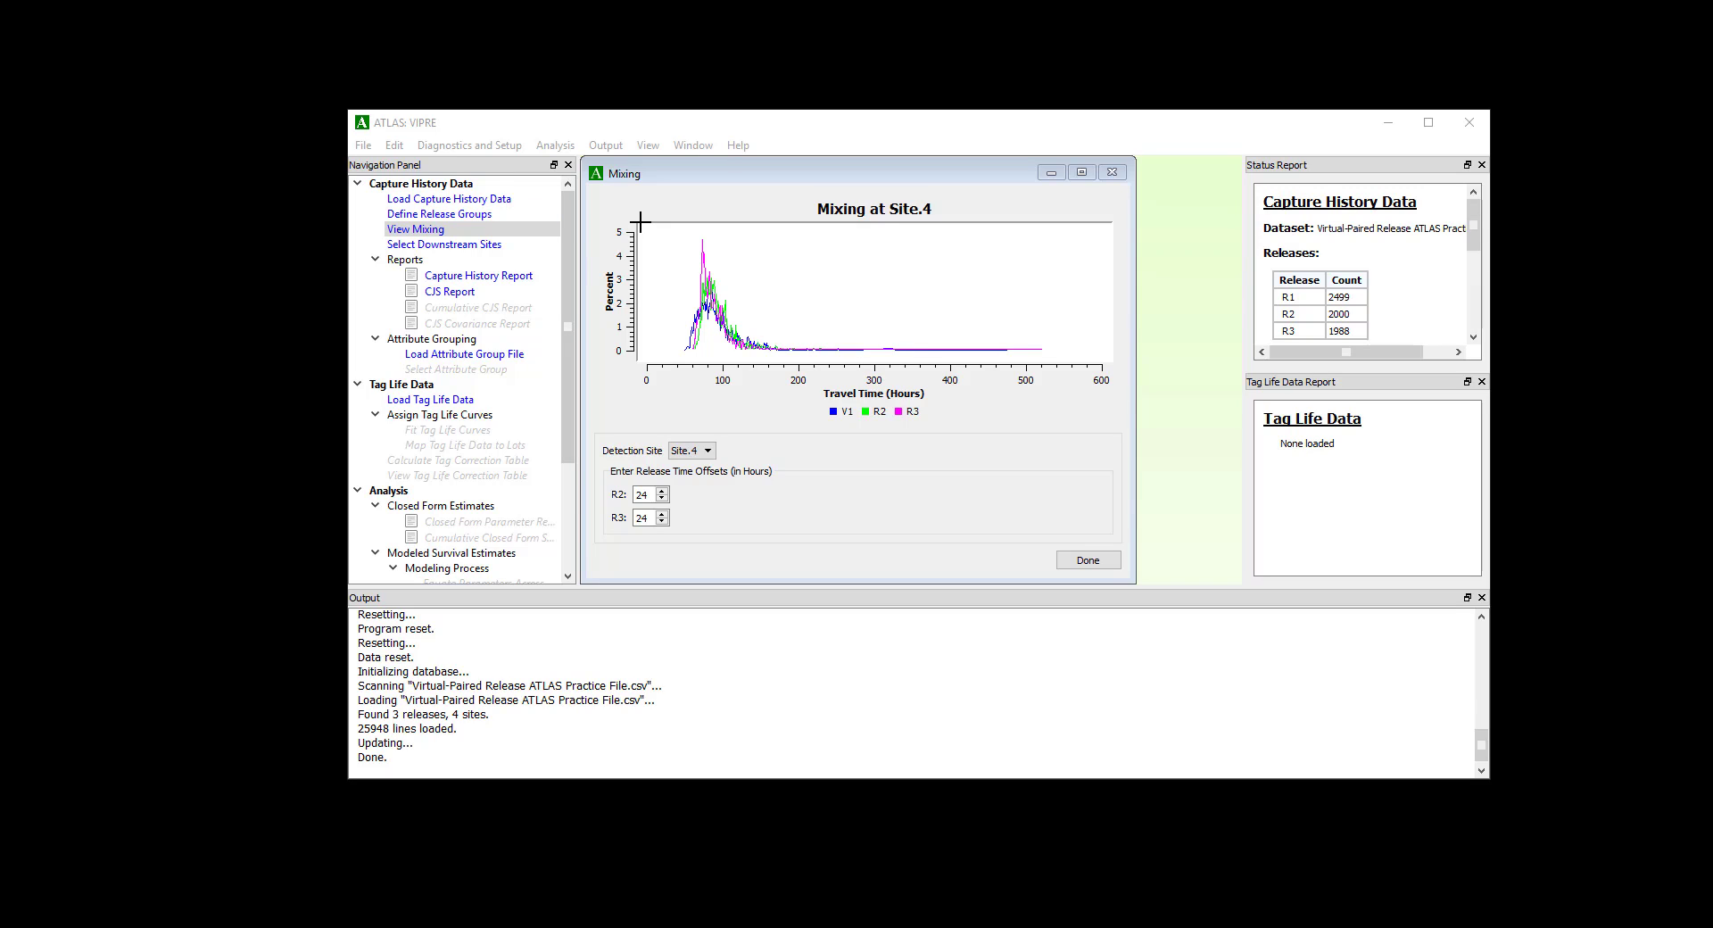
# Perform a factory reset to delete all loaded data and settings.
pyautogui.click(393, 144)
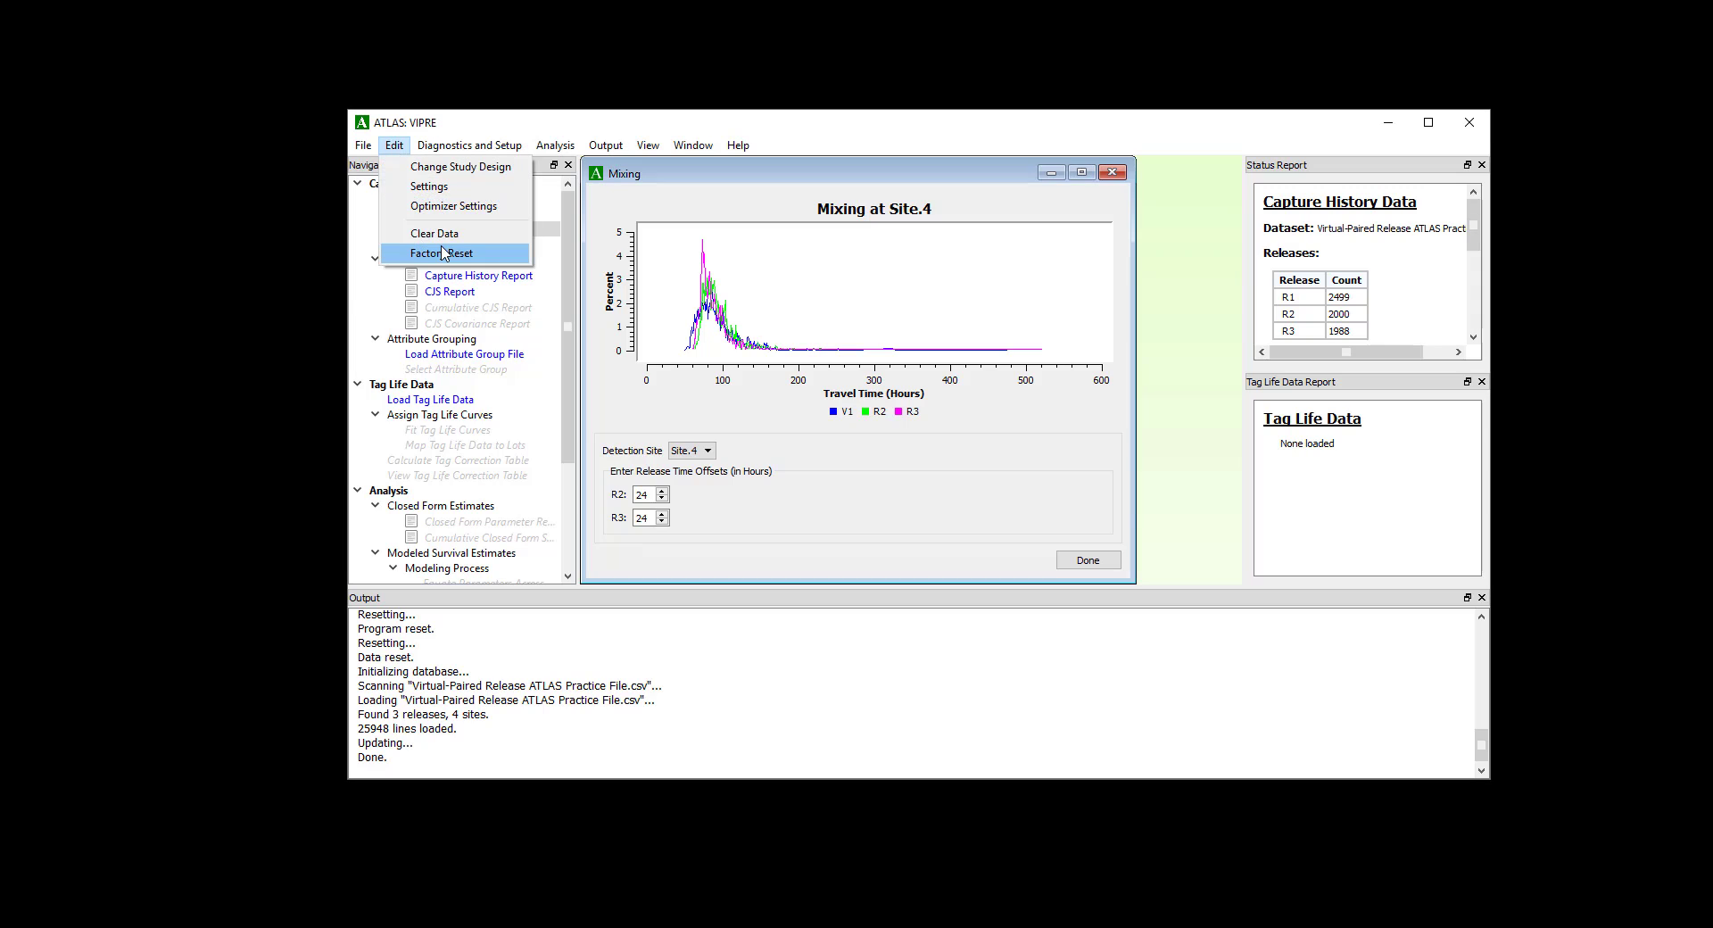
pyautogui.click(443, 253)
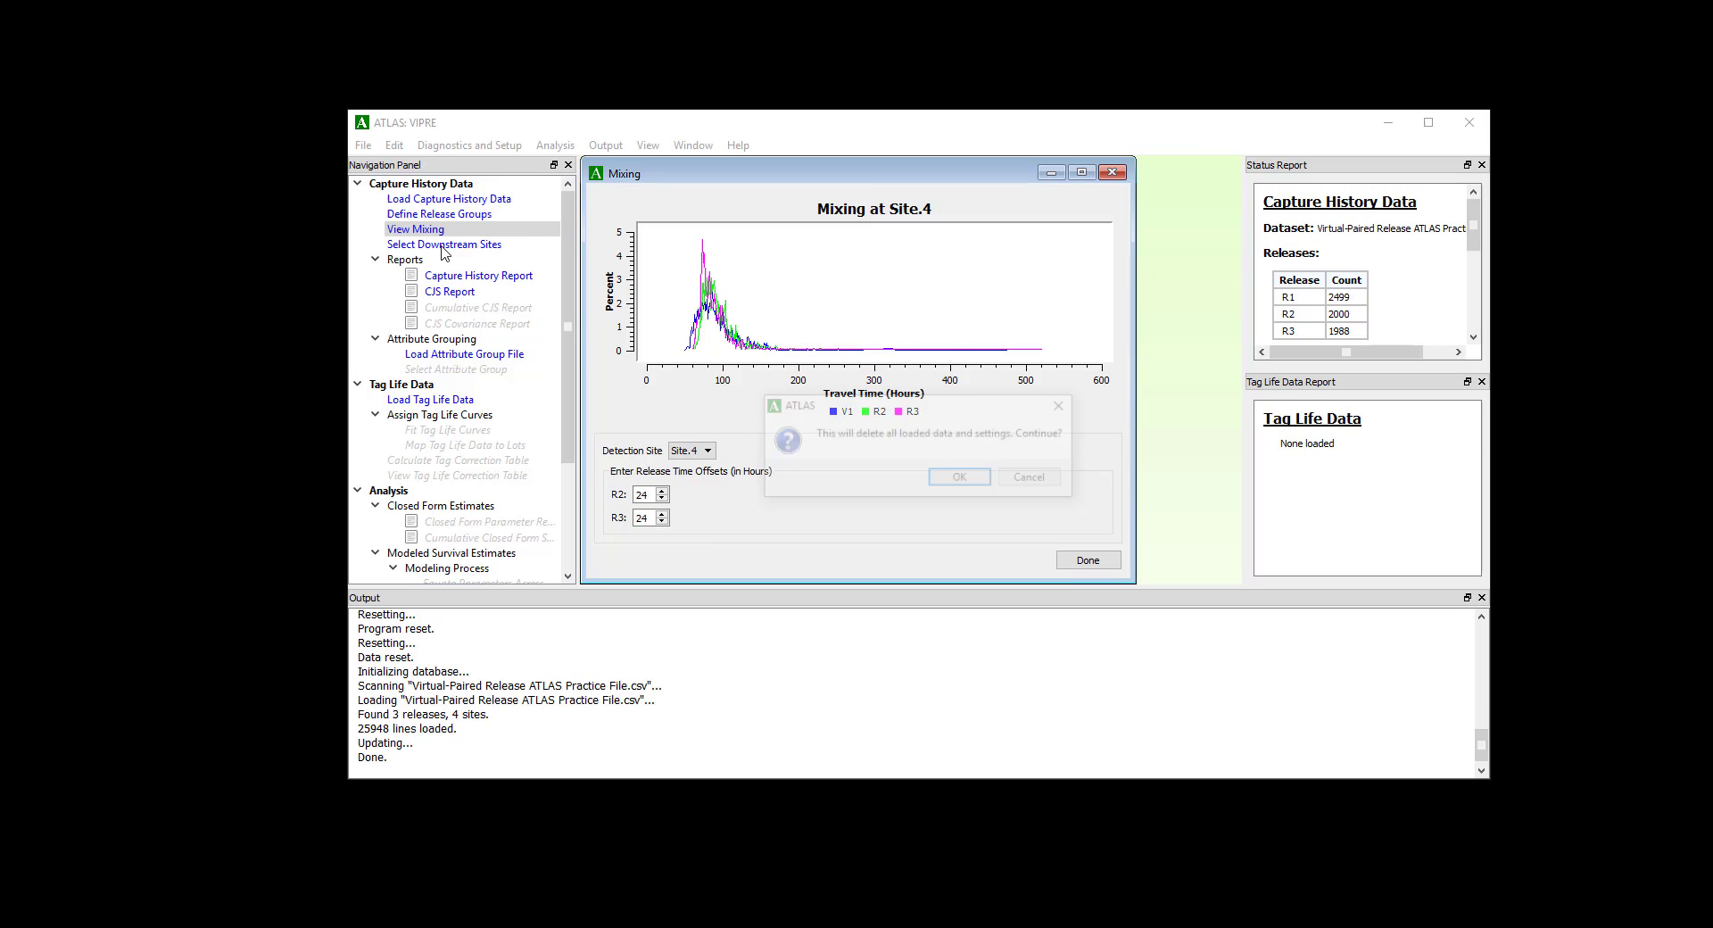
pyautogui.click(985, 479)
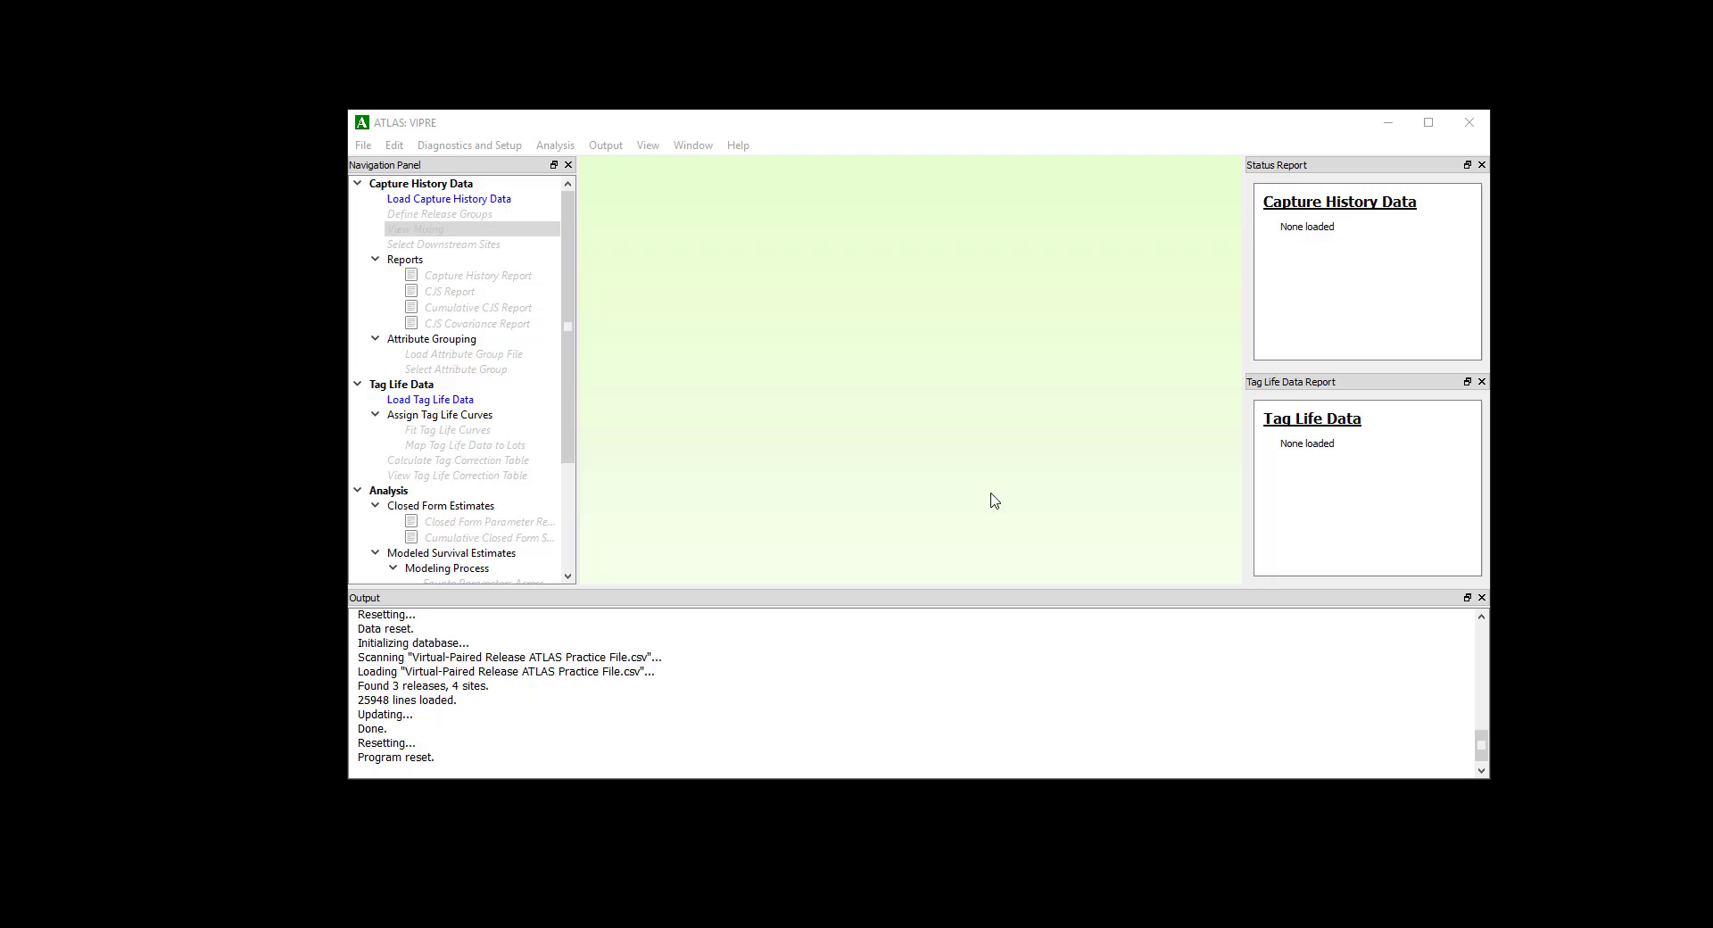
# Change the study design to Single Release and accept deletion of existing datasets and results.
pyautogui.click(390, 147)
pyautogui.click(446, 250)
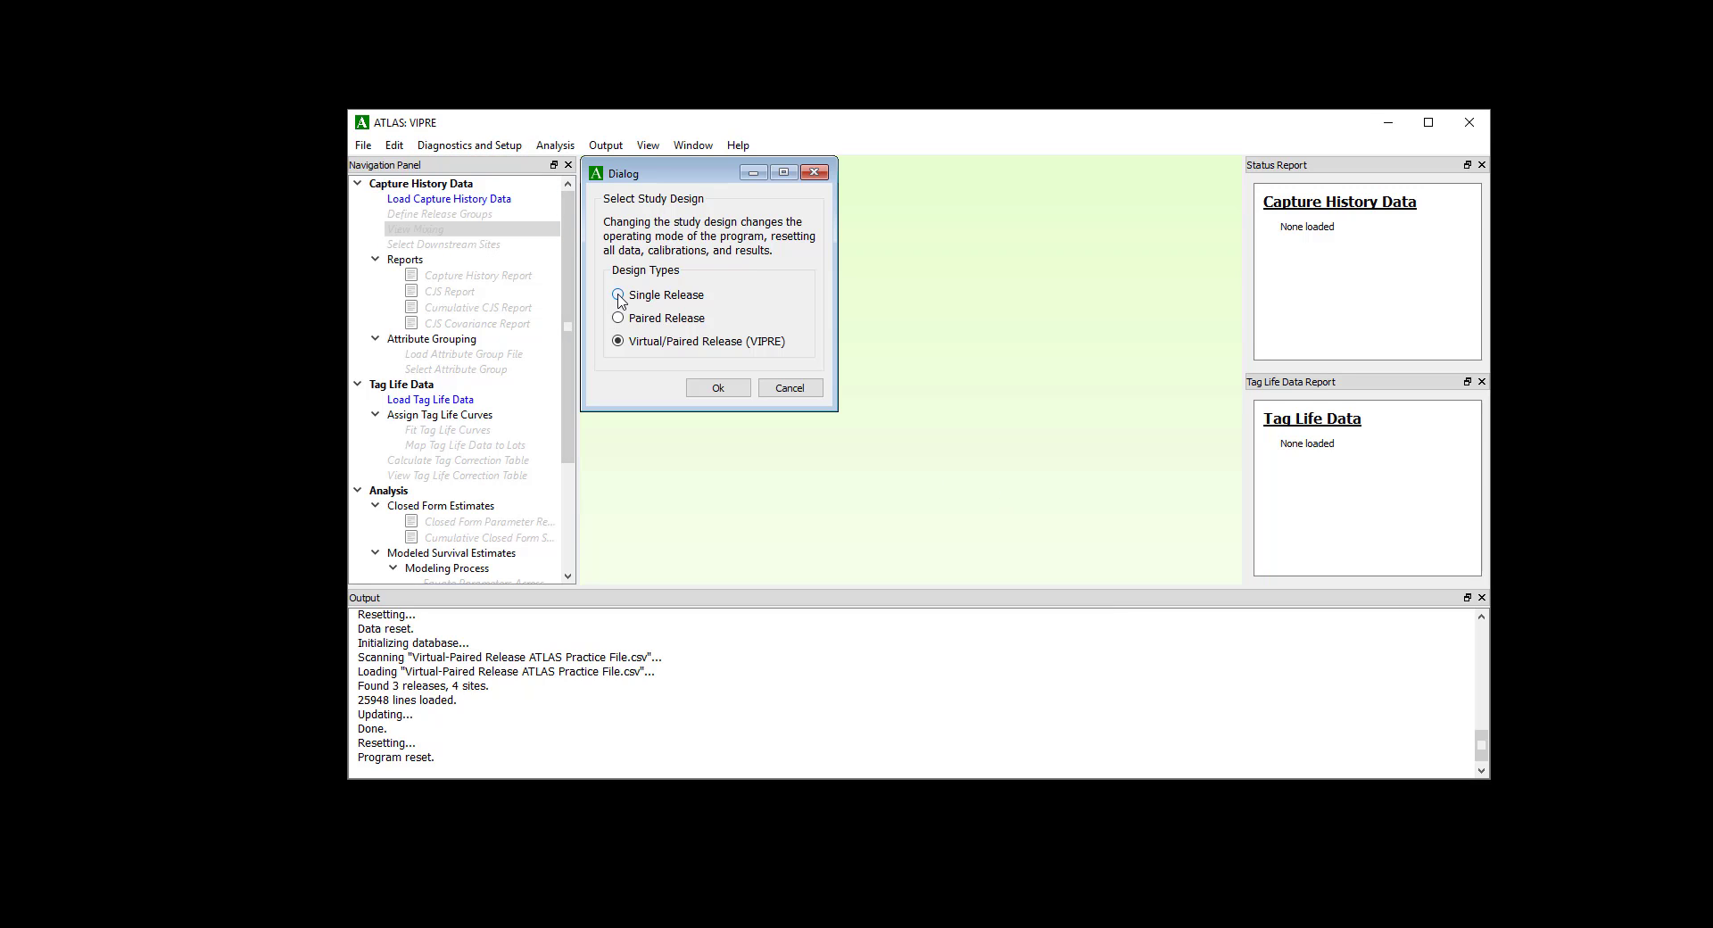
pyautogui.click(619, 297)
pyautogui.click(716, 387)
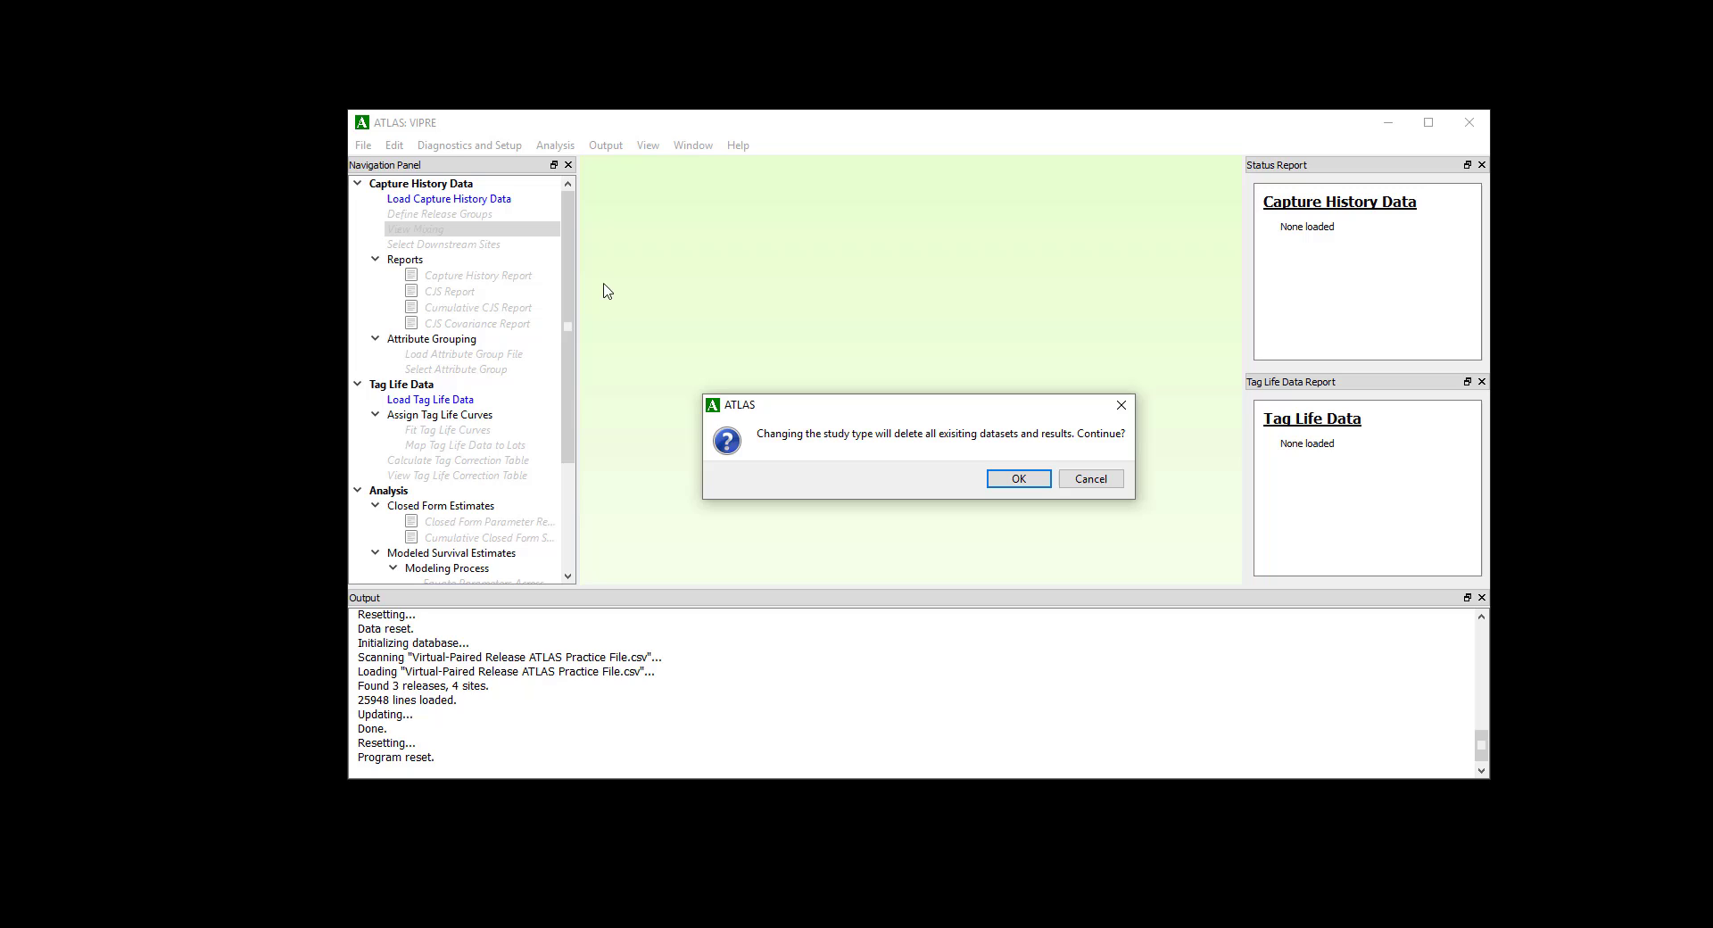
pyautogui.click(1019, 480)
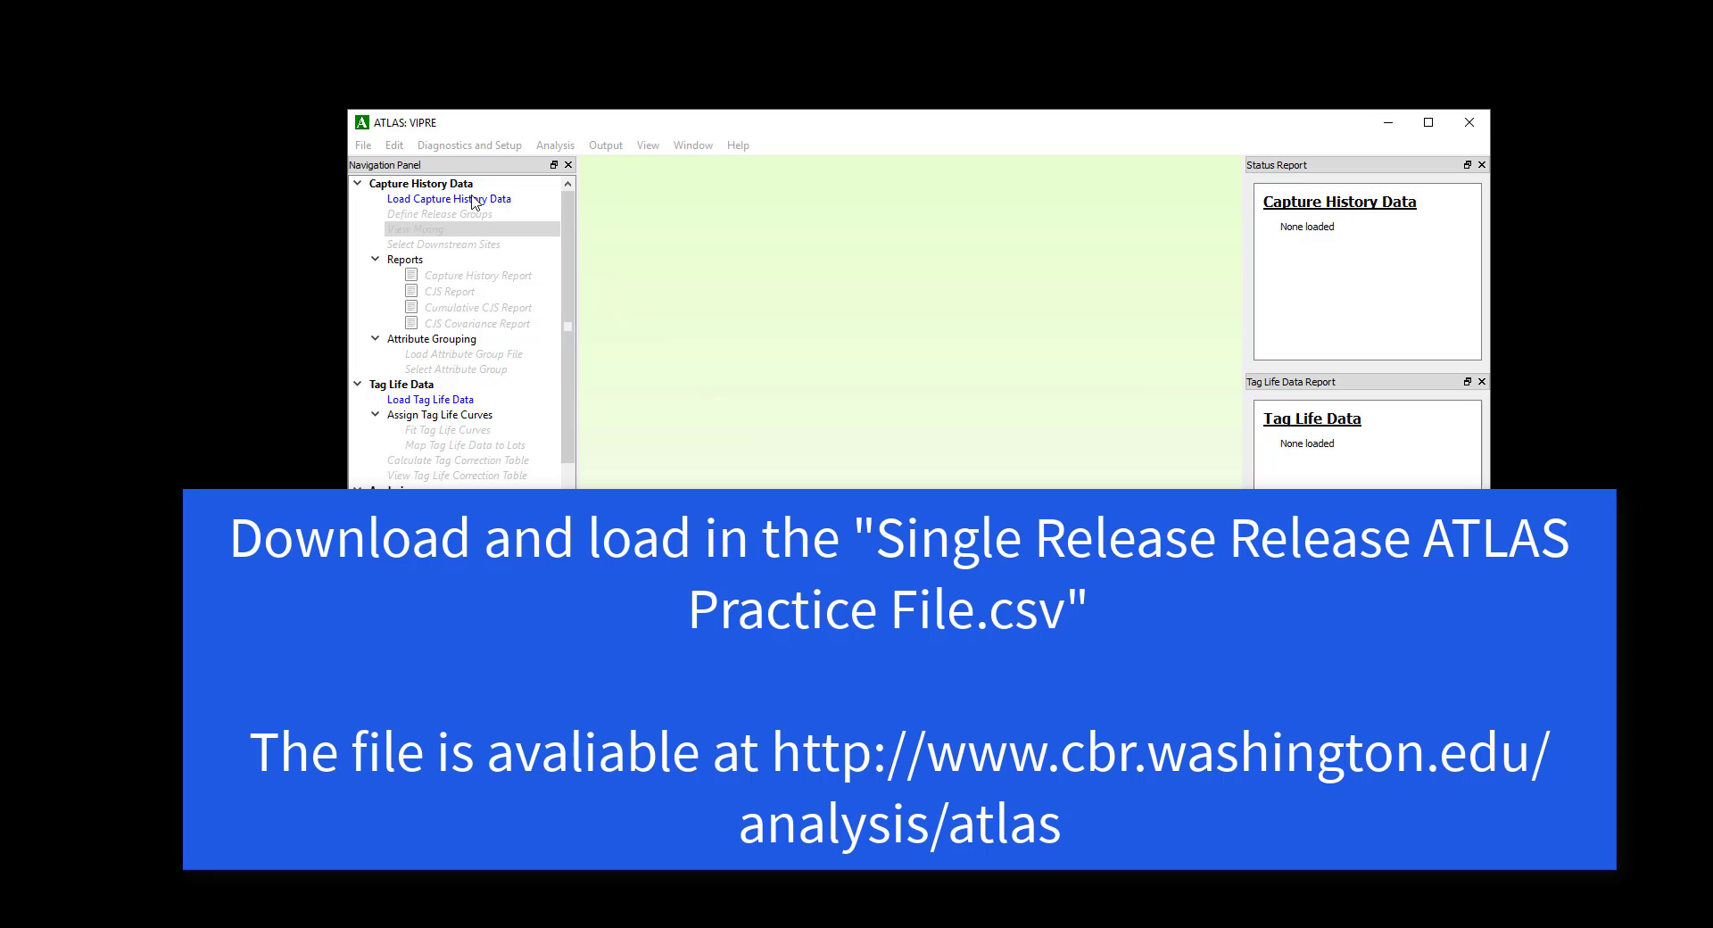
# Load Single Release ATLAS Practice File.csv as capture history data and map it as an Actual release with release group R1.
pyautogui.click(473, 199)
pyautogui.press('Return')
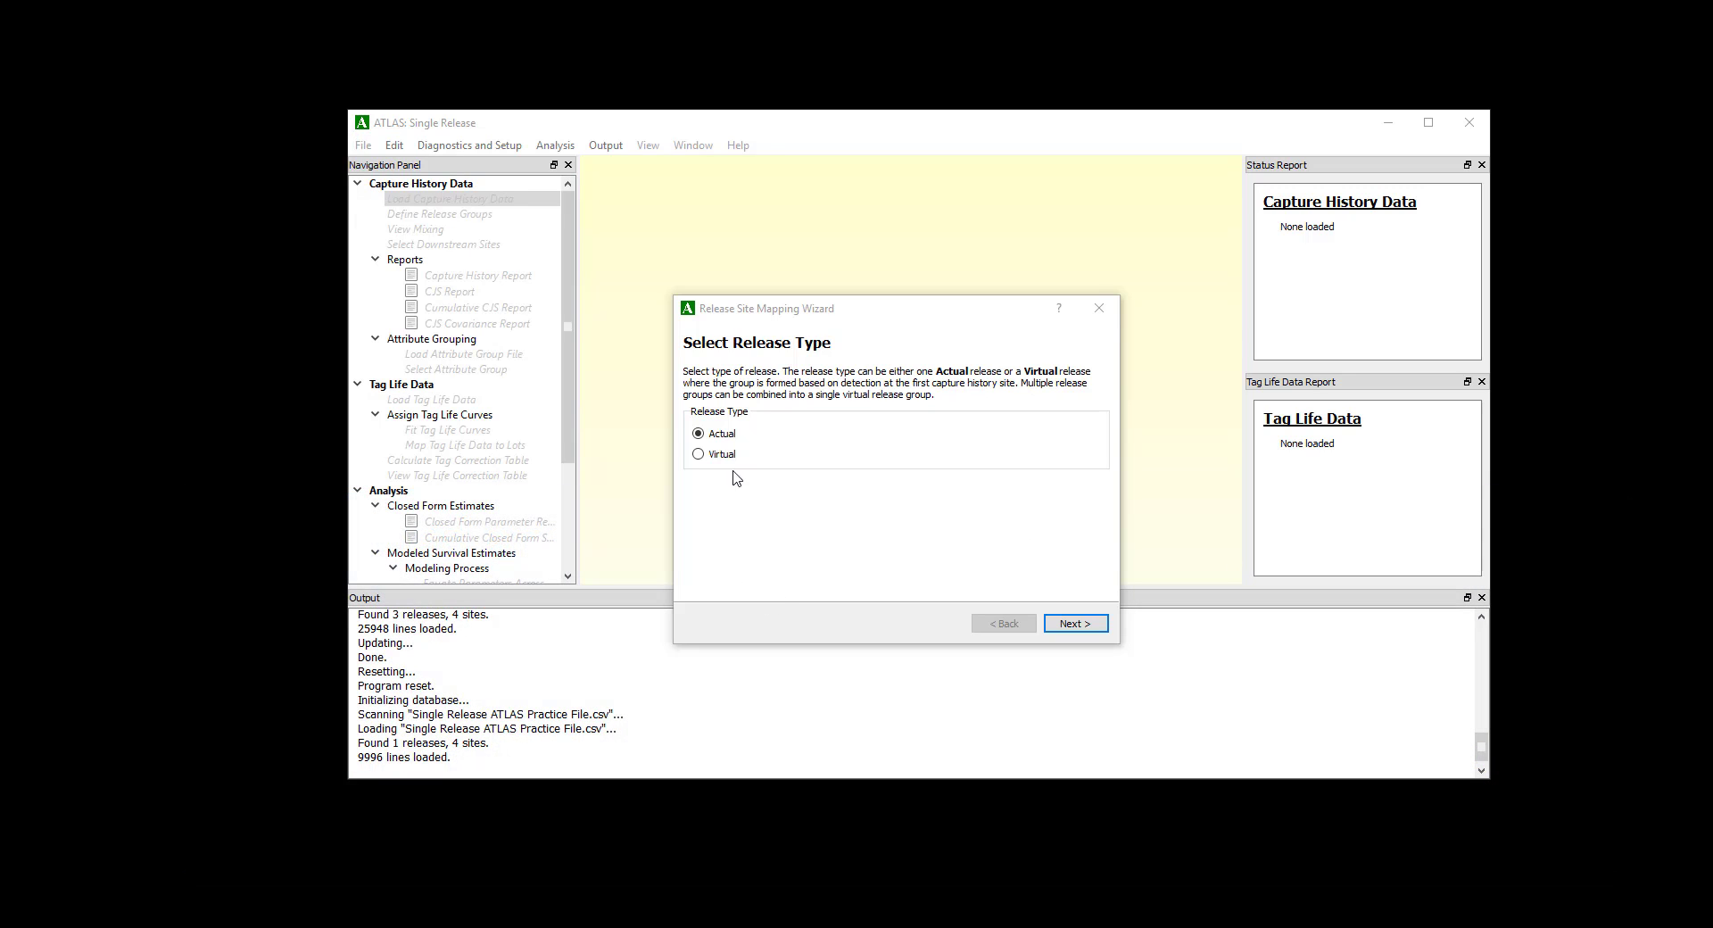
pyautogui.click(699, 433)
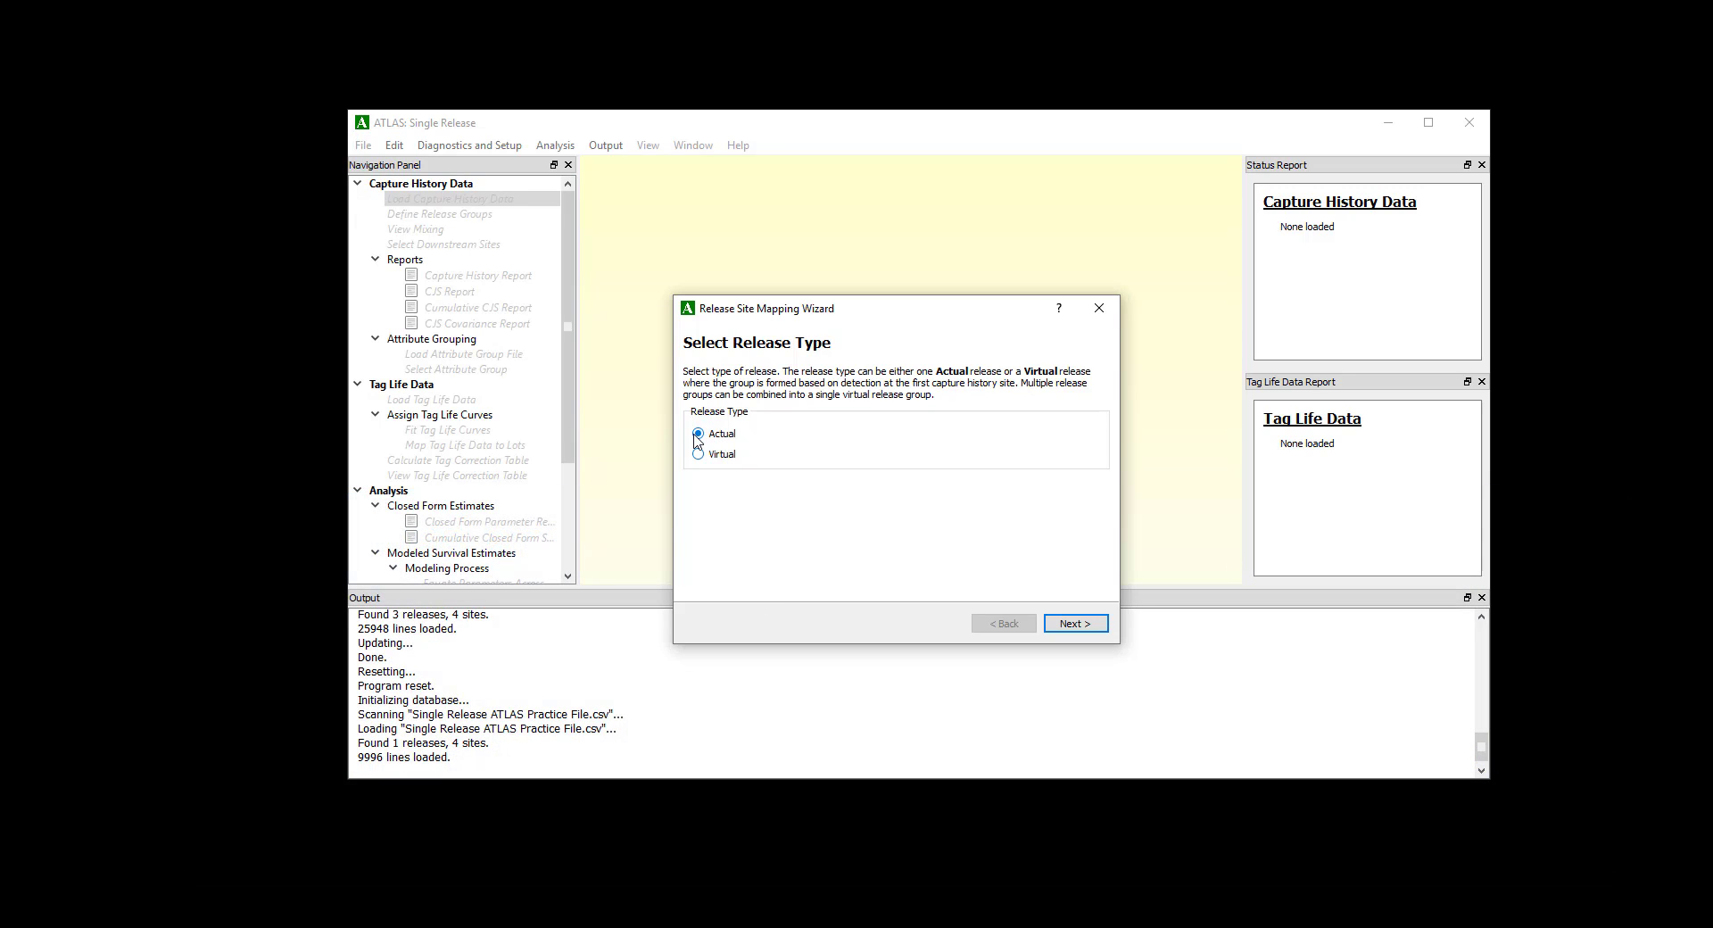
pyautogui.click(1081, 624)
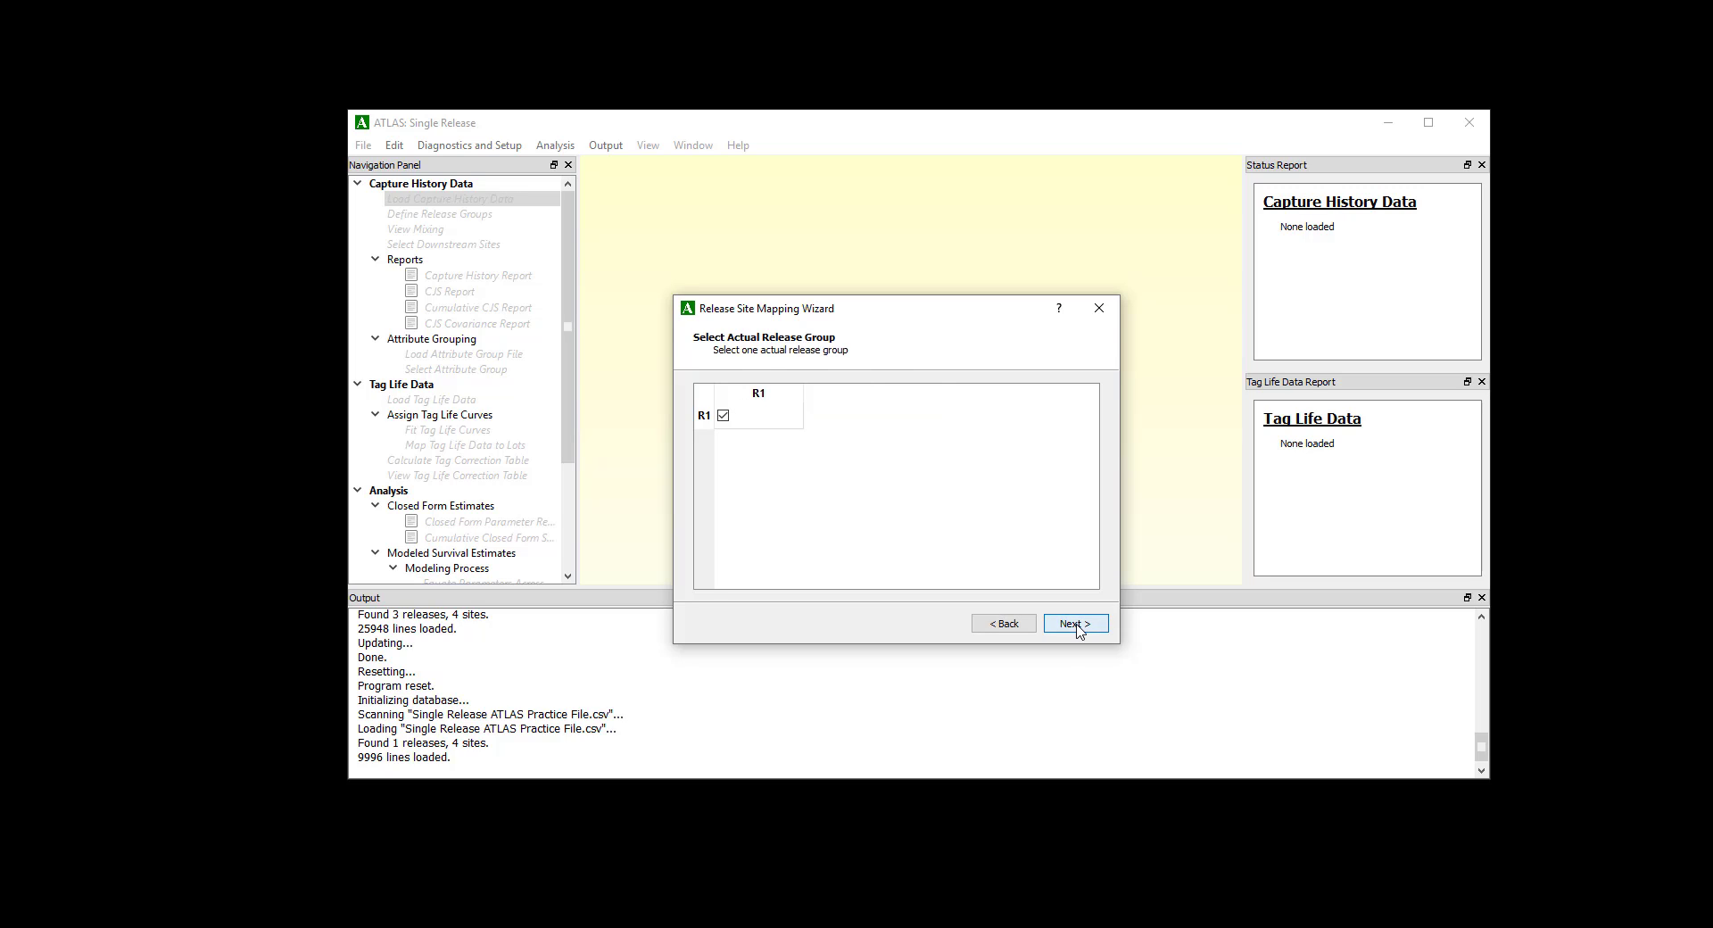
pyautogui.click(1077, 626)
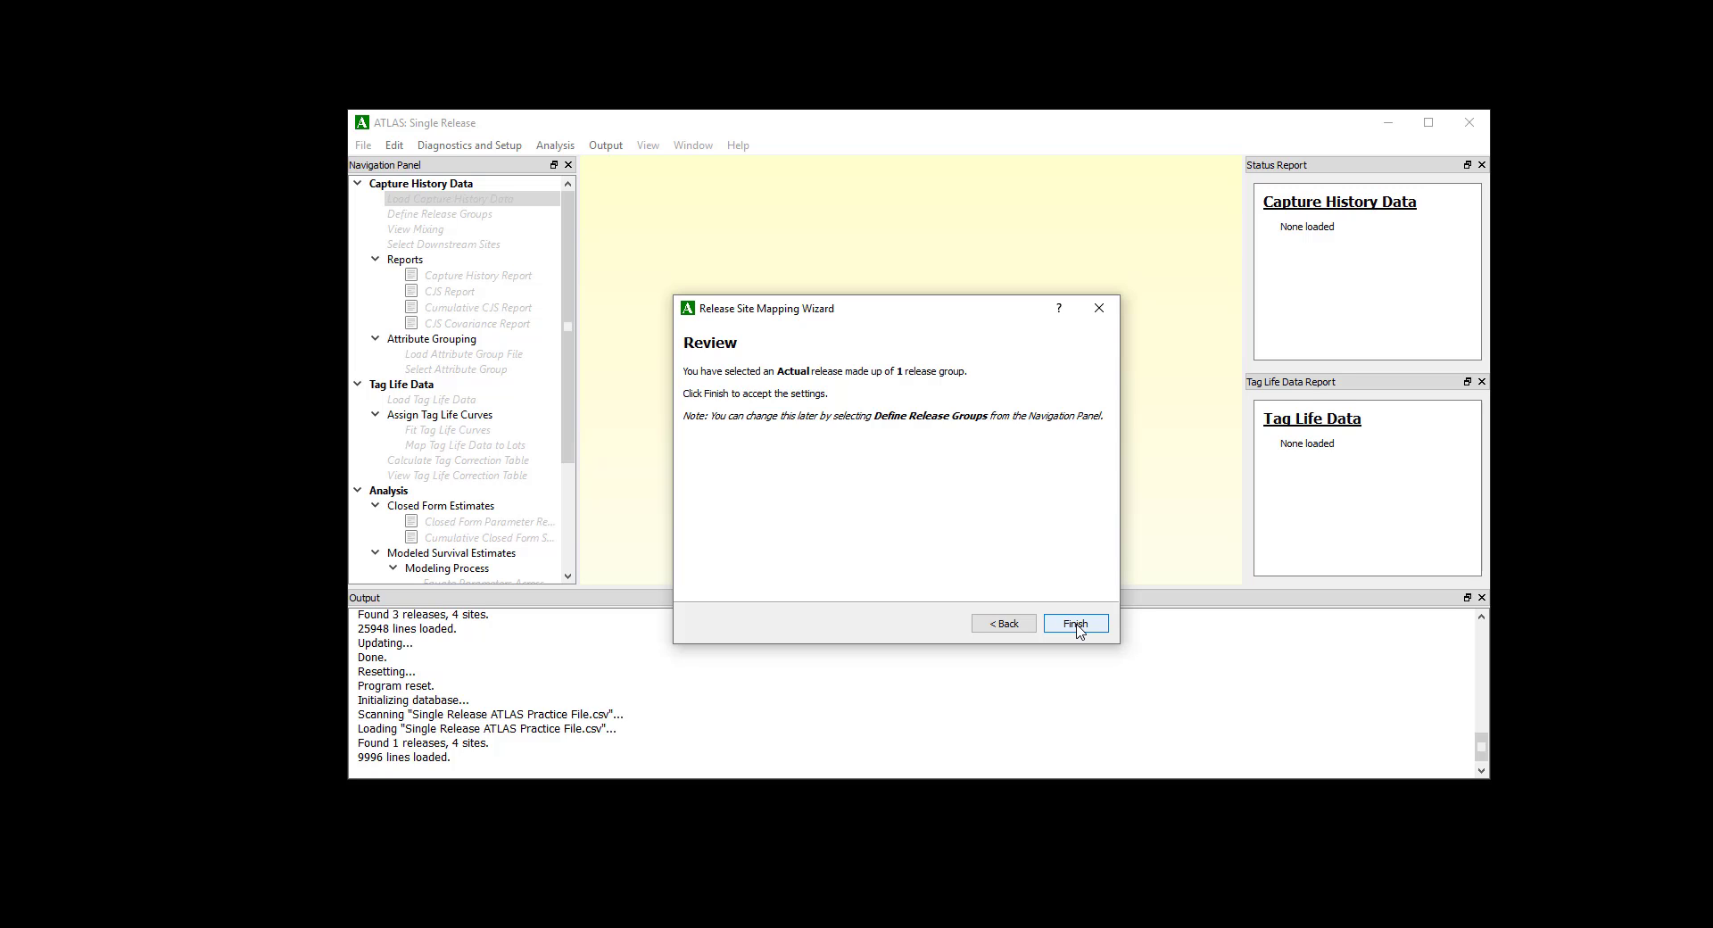
pyautogui.click(1075, 623)
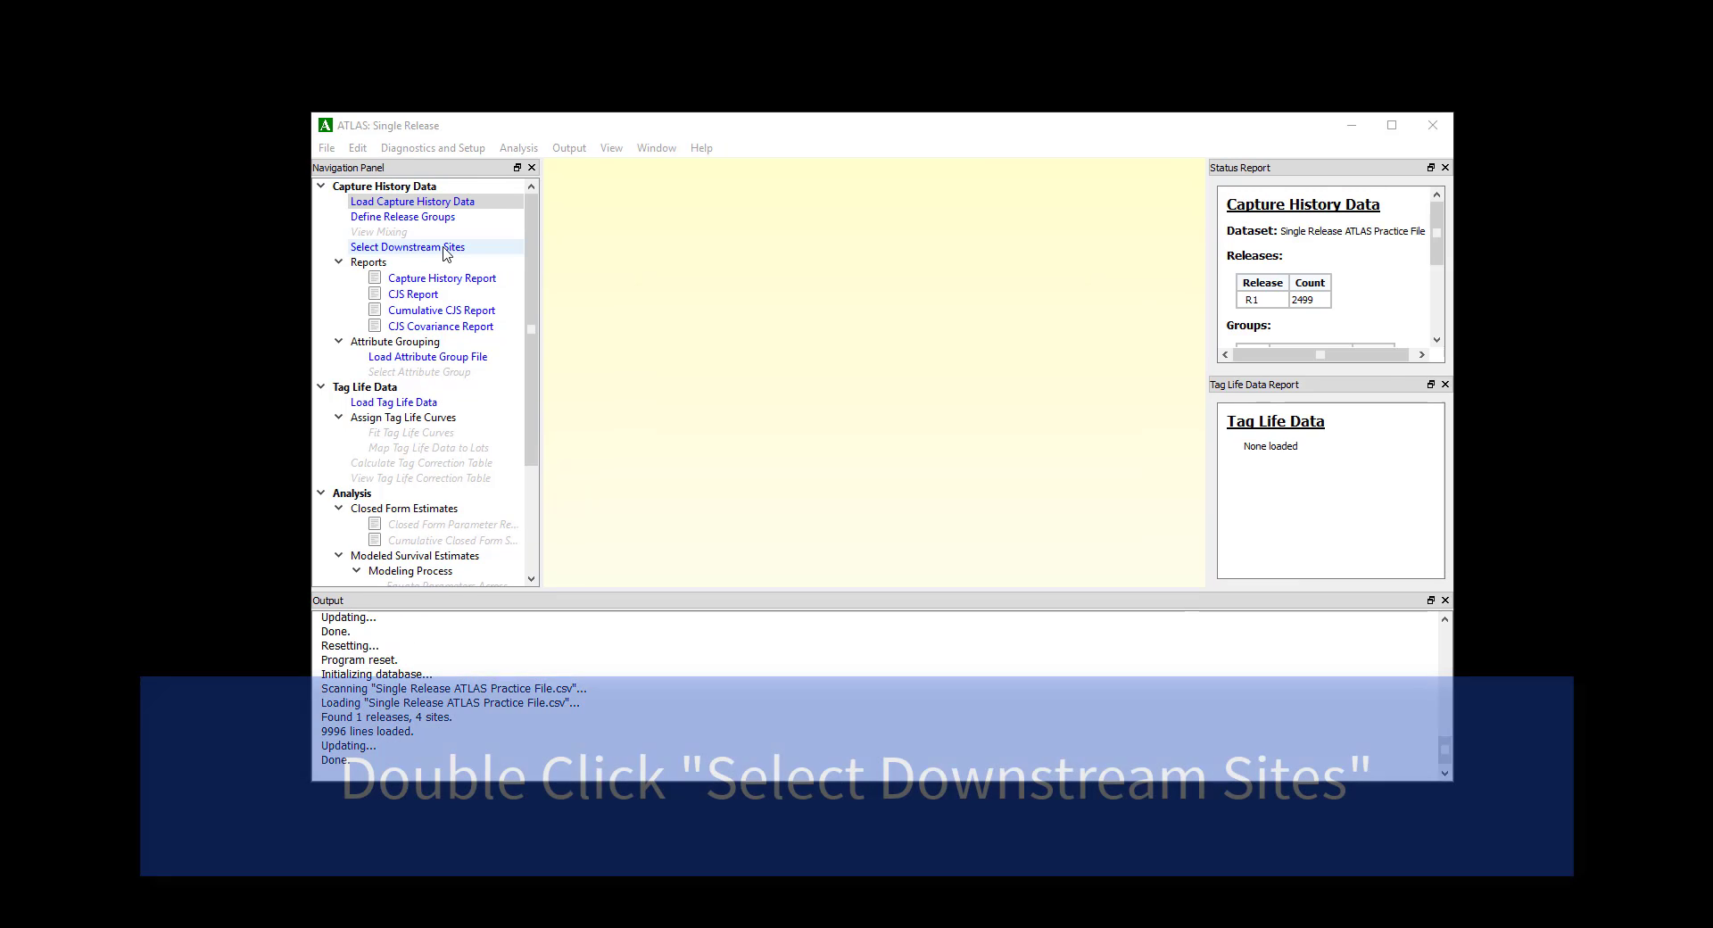
# Try deactivating Site.4 in the active downstream sites, restoring it to active before finishing.
pyautogui.doubleClick(444, 247)
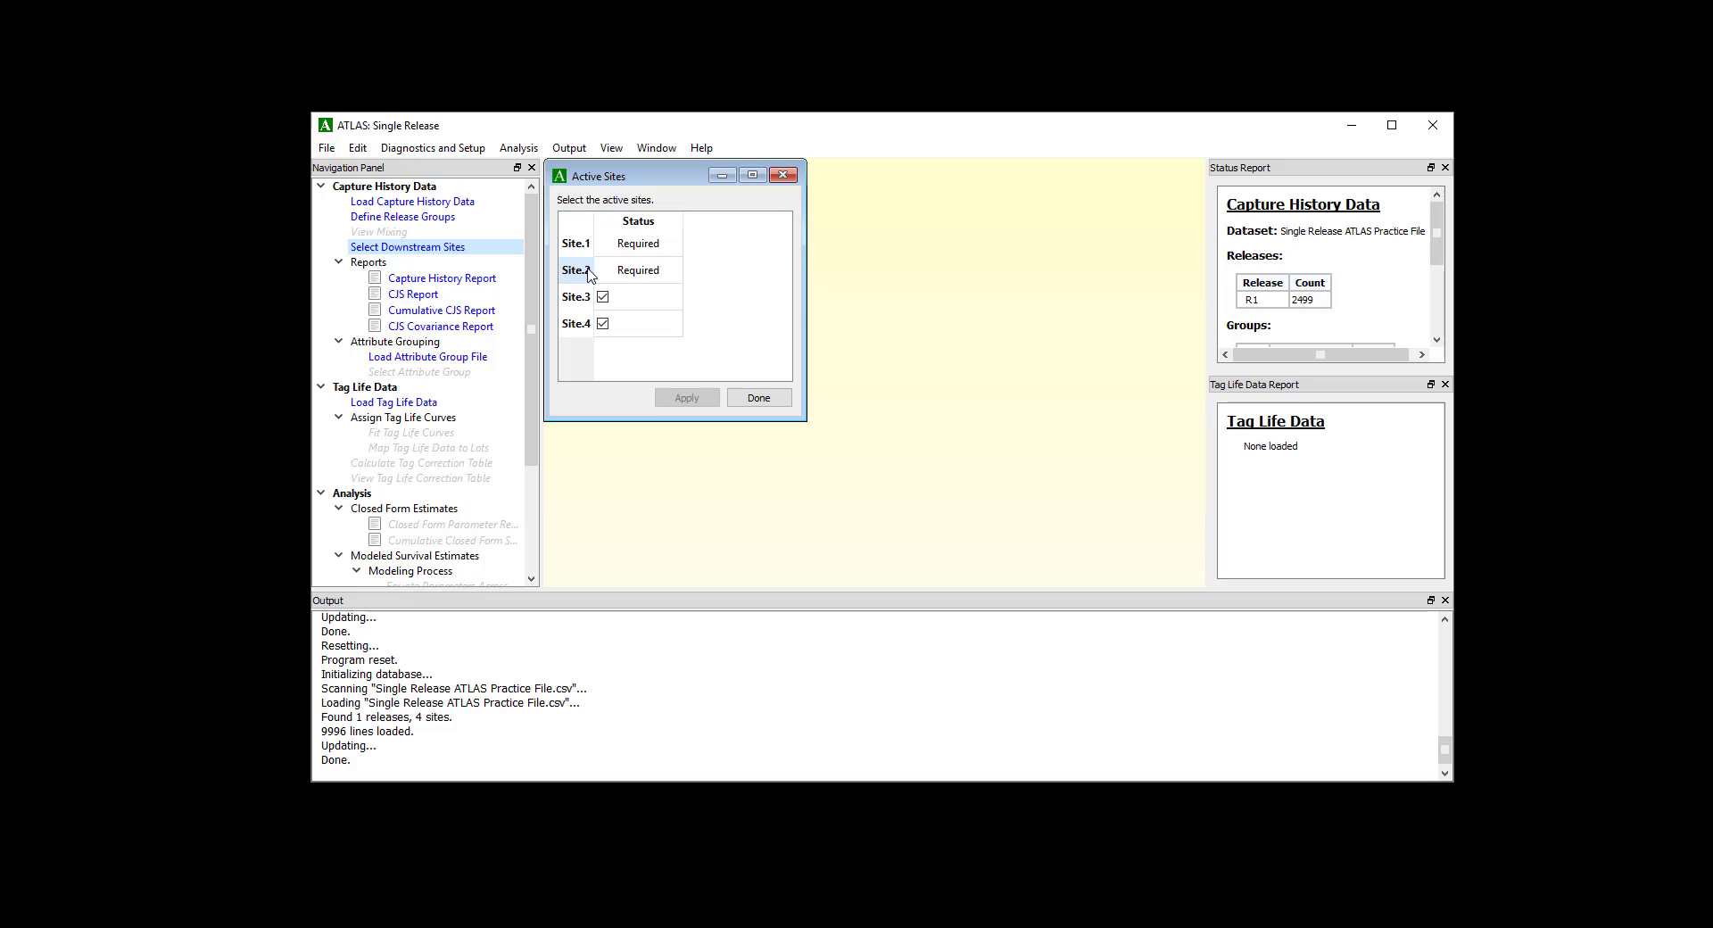
pyautogui.click(603, 324)
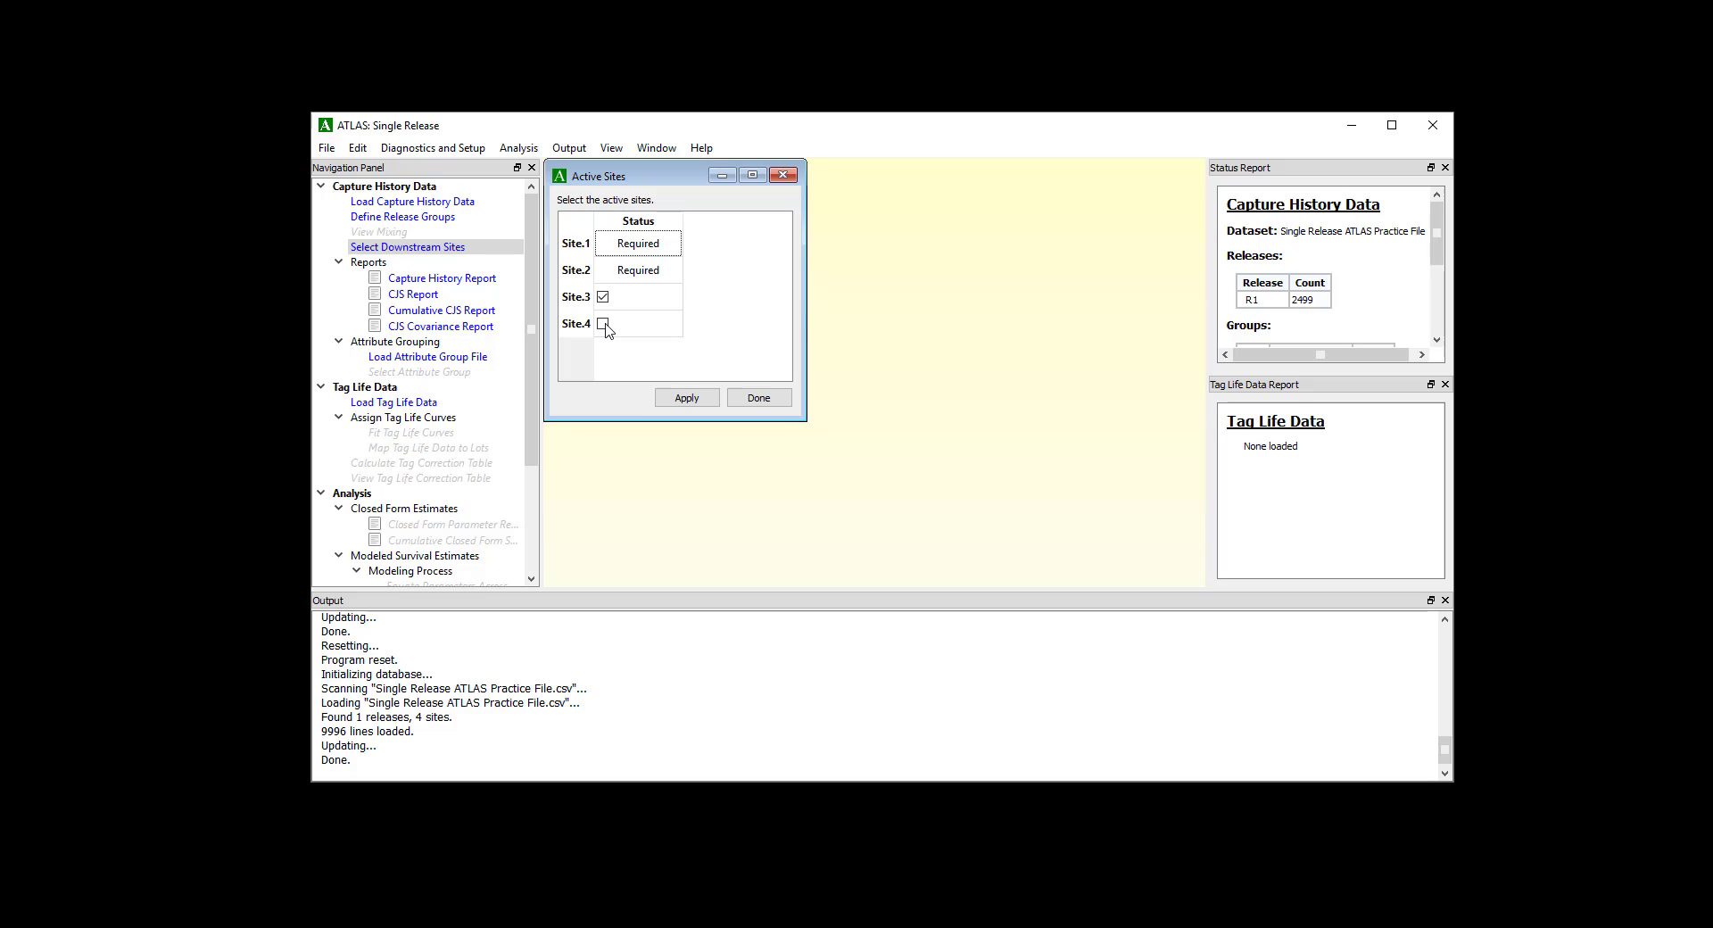
pyautogui.click(603, 325)
pyautogui.click(757, 397)
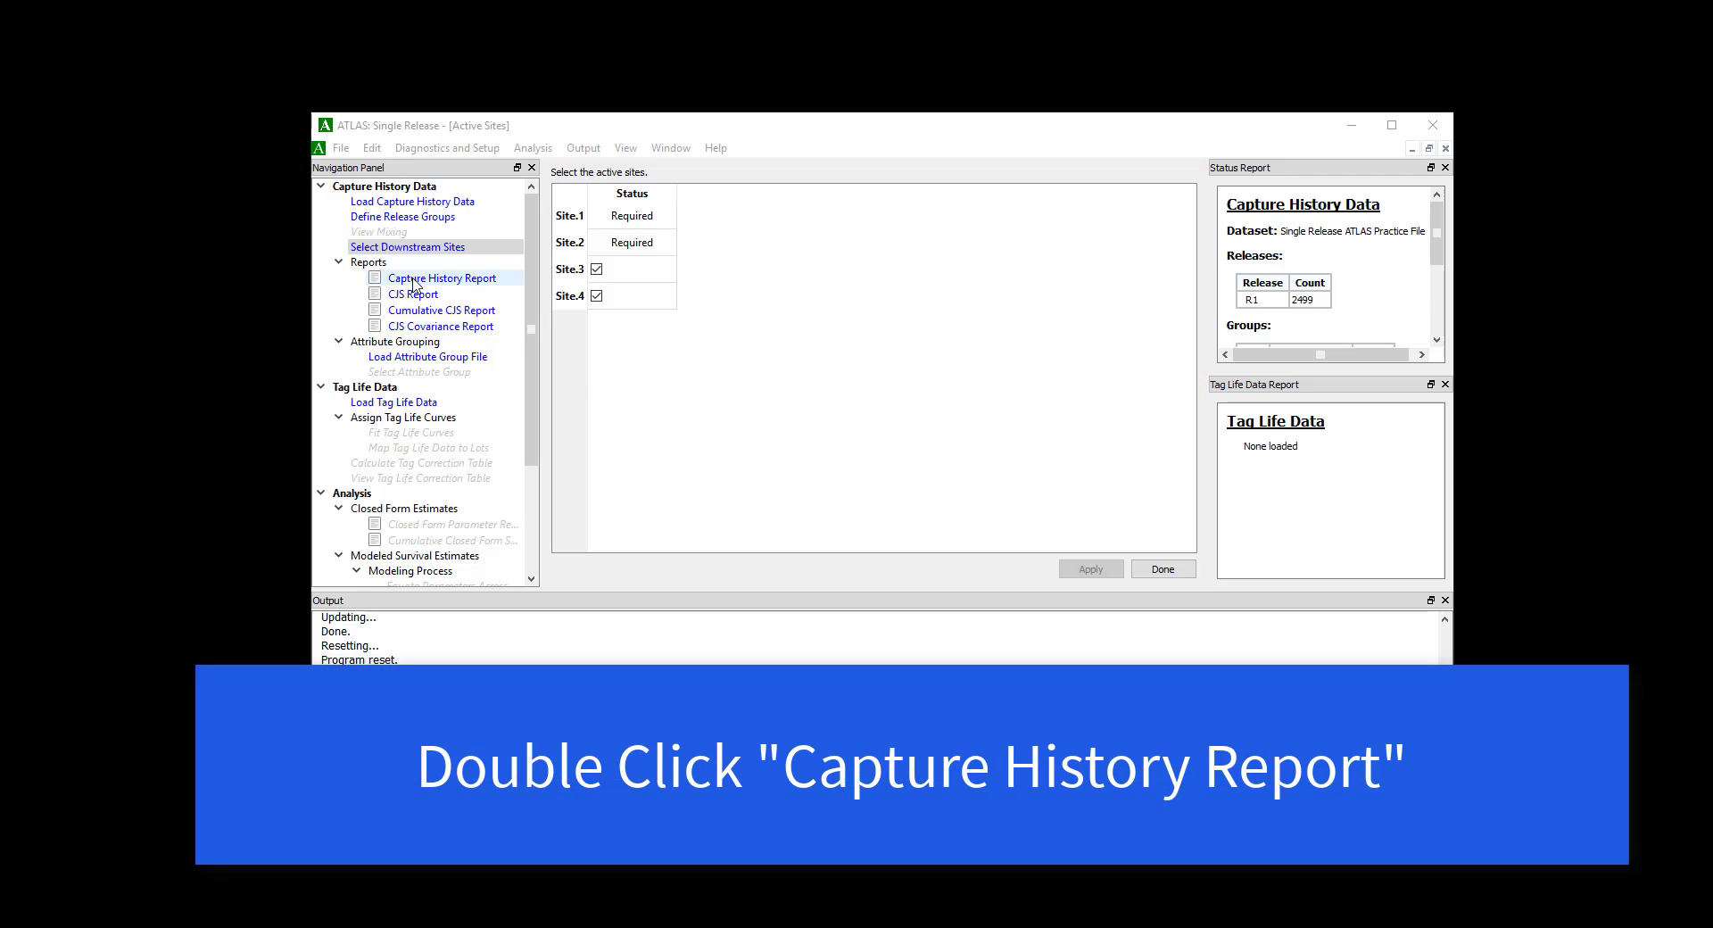
# Open the Capture History Report and enlarge it to examine the R1 capture history counts.
pyautogui.doubleClick(441, 277)
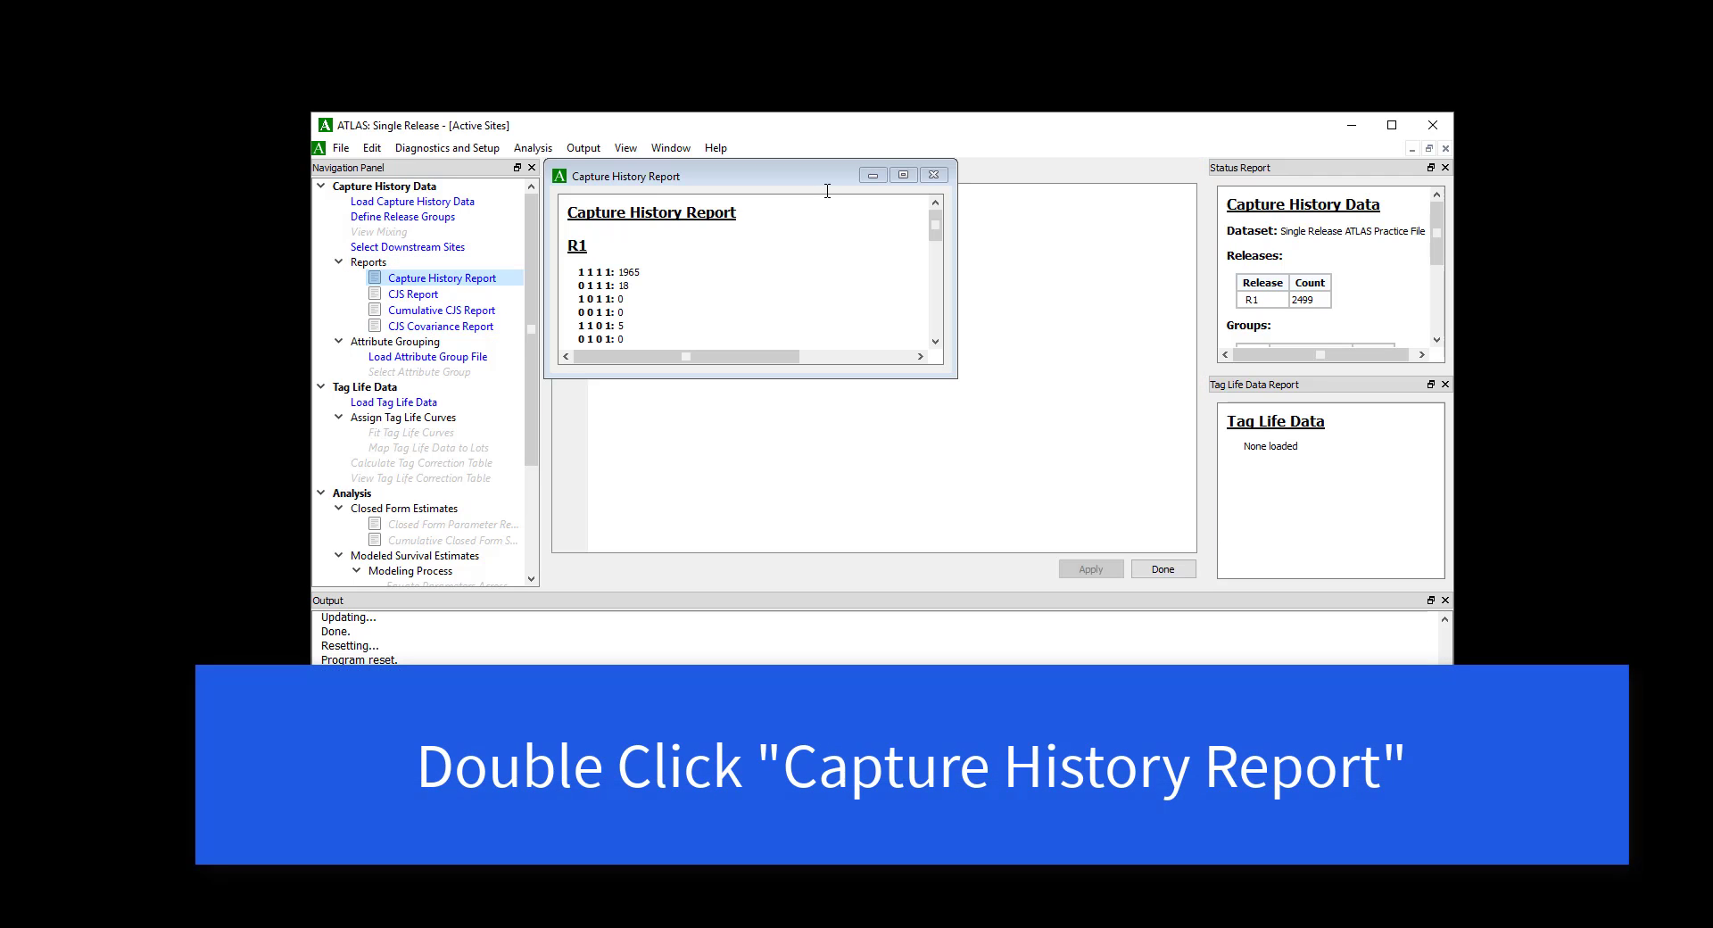
pyautogui.click(903, 175)
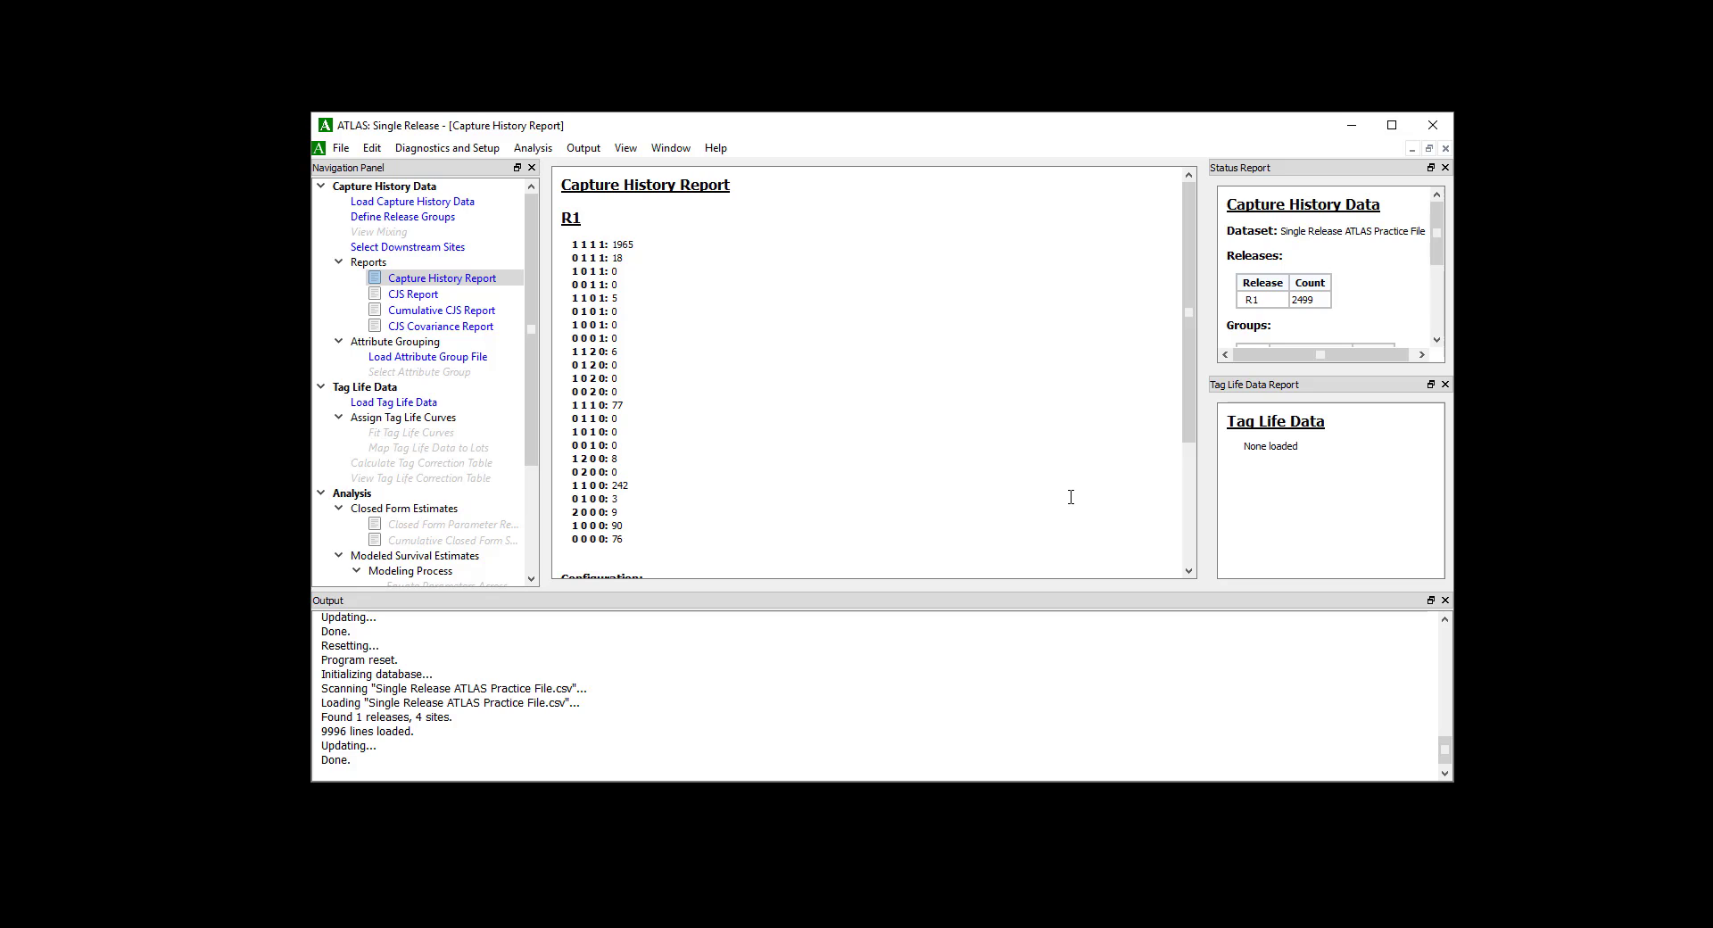
# Open the CJS Report to examine survival and capture estimates, followed by the Cumulative CJS Report.
pyautogui.click(409, 298)
pyautogui.doubleClick(409, 294)
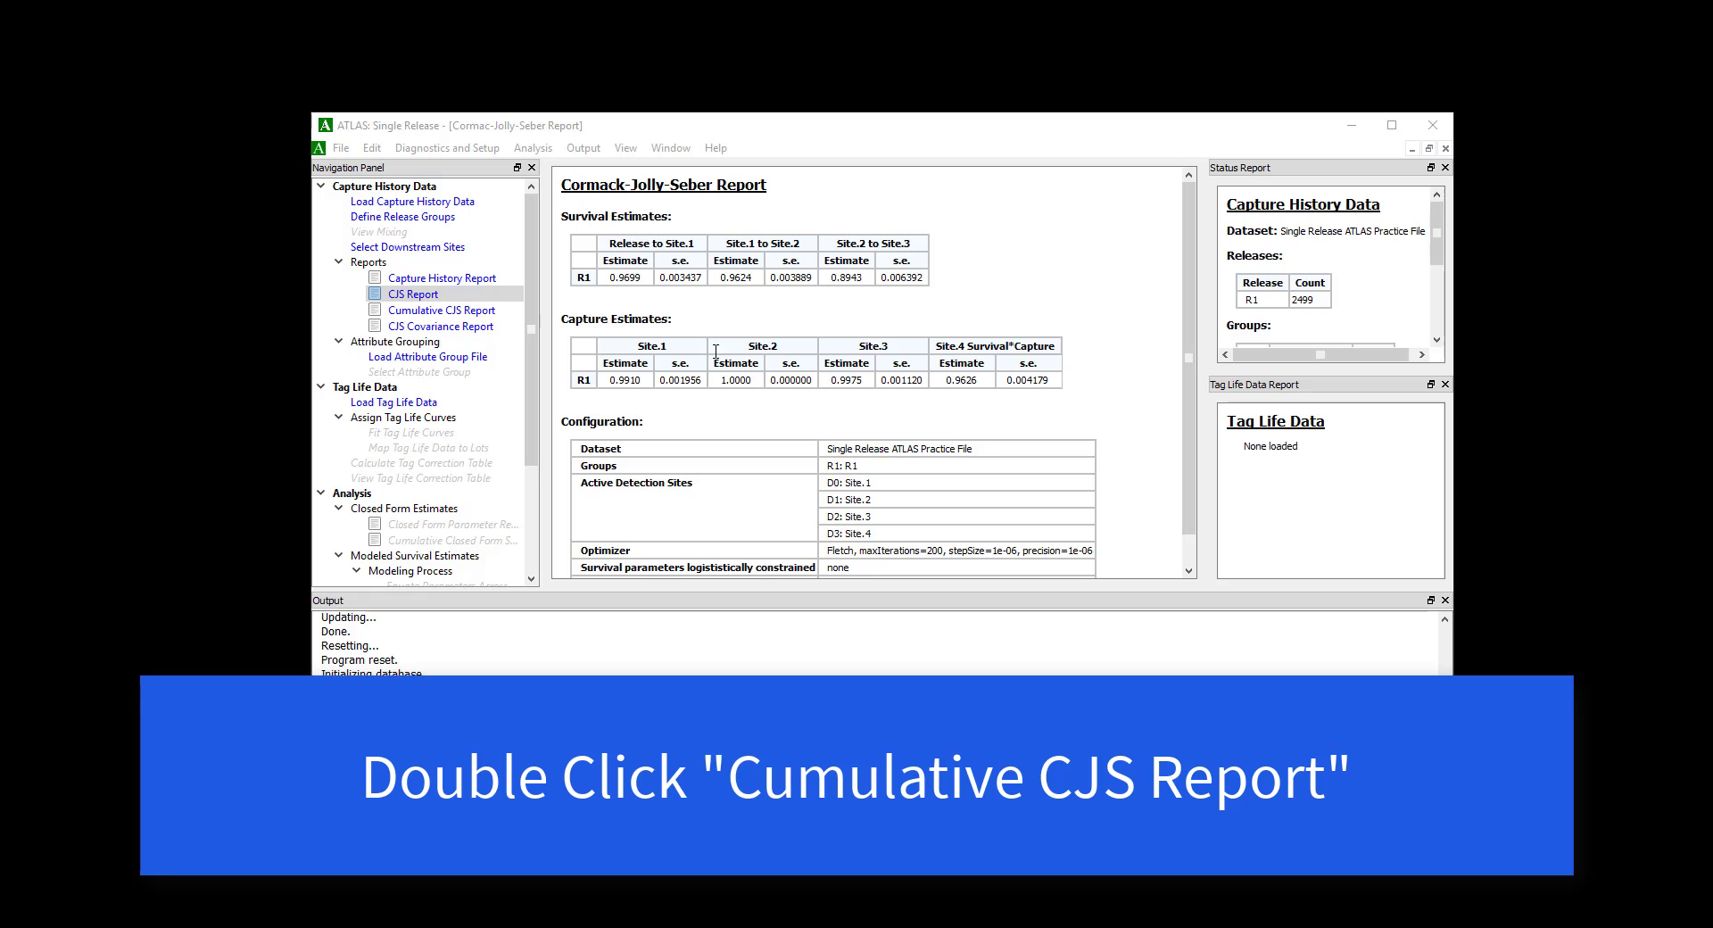
pyautogui.doubleClick(487, 311)
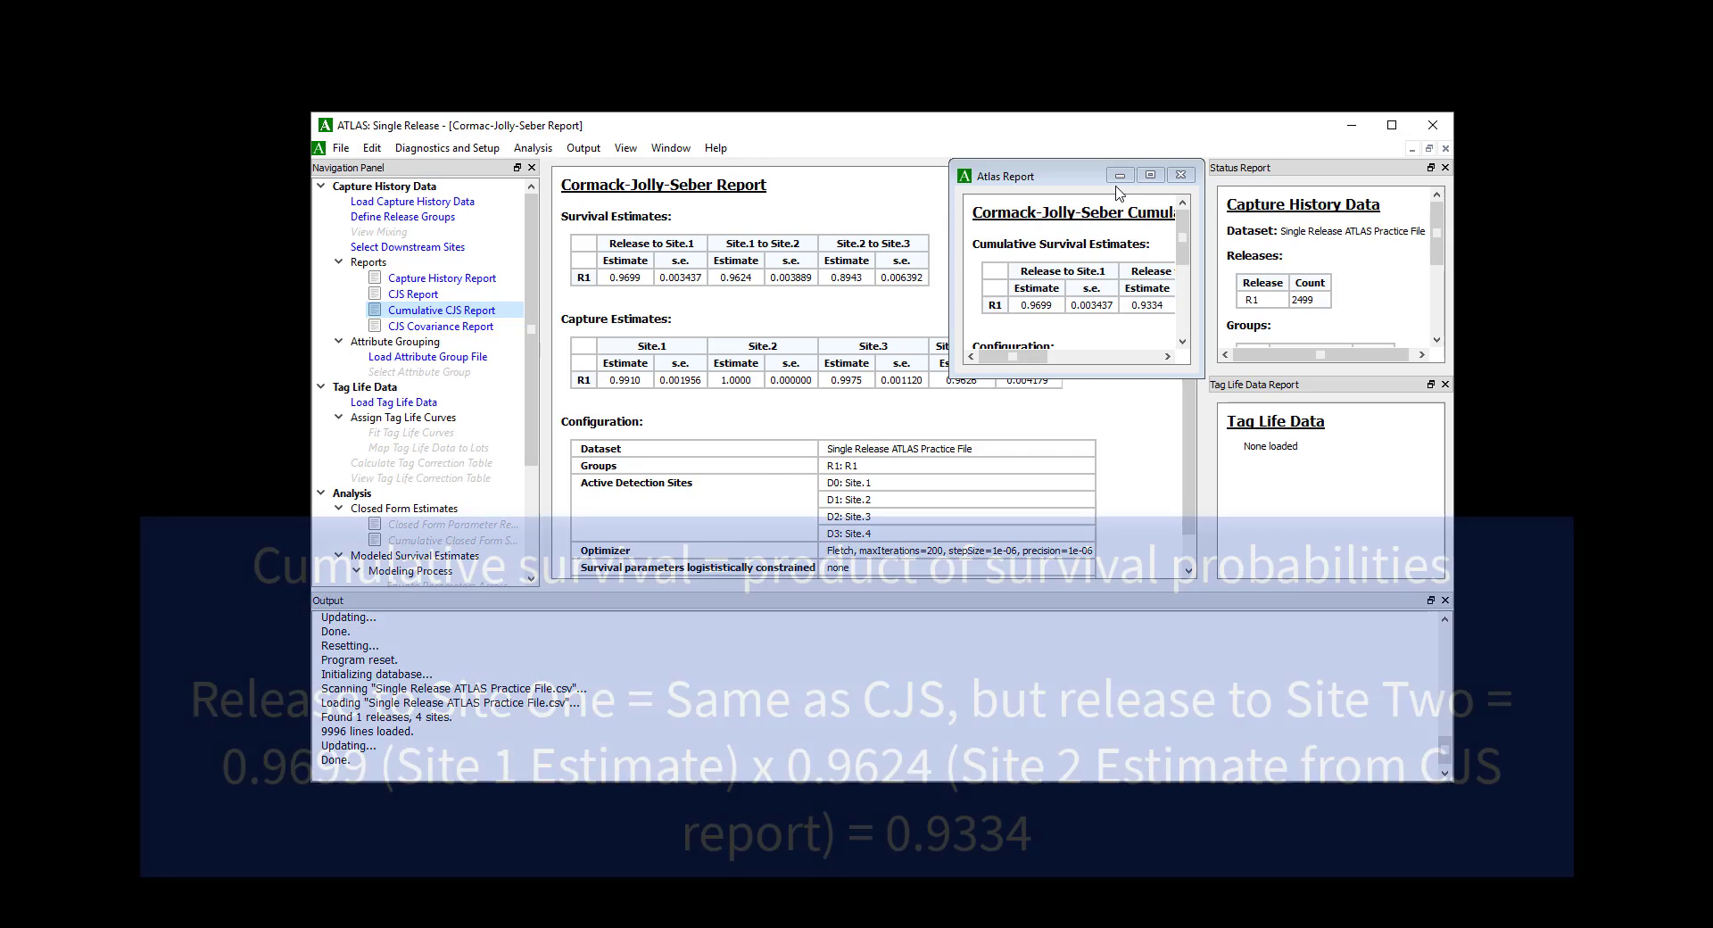
# Enlarge the Cumulative CJS Report, and open the CJS Covariance Report to select its survival covariance table.
pyautogui.click(1148, 175)
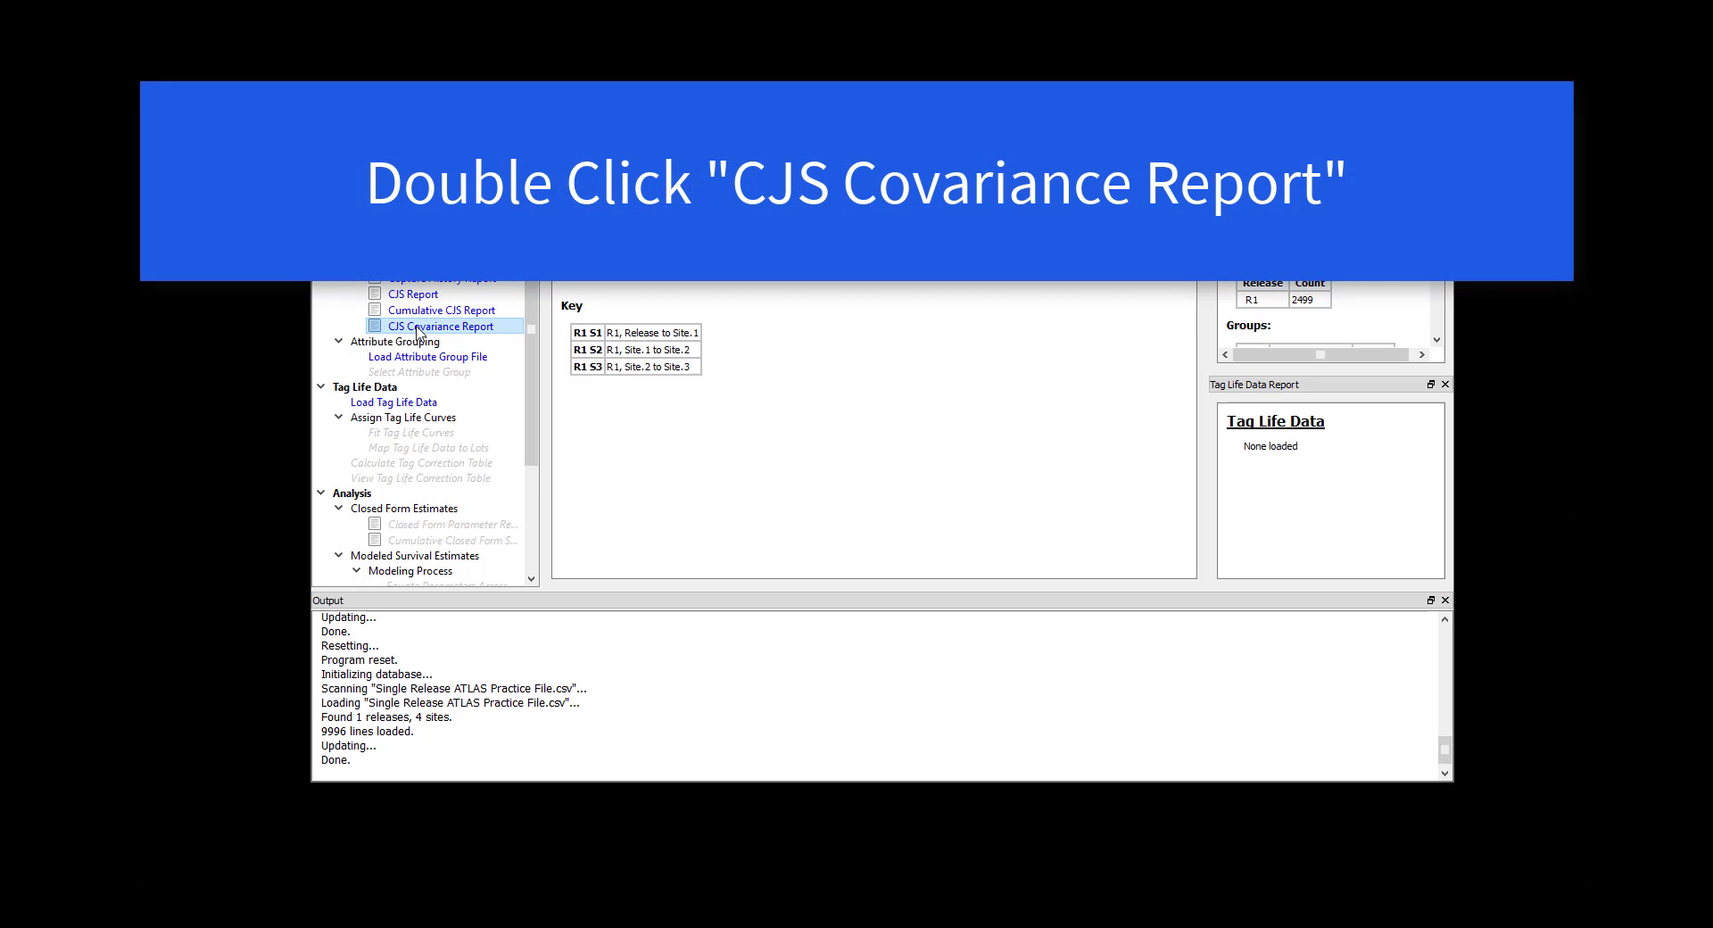
pyautogui.doubleClick(419, 327)
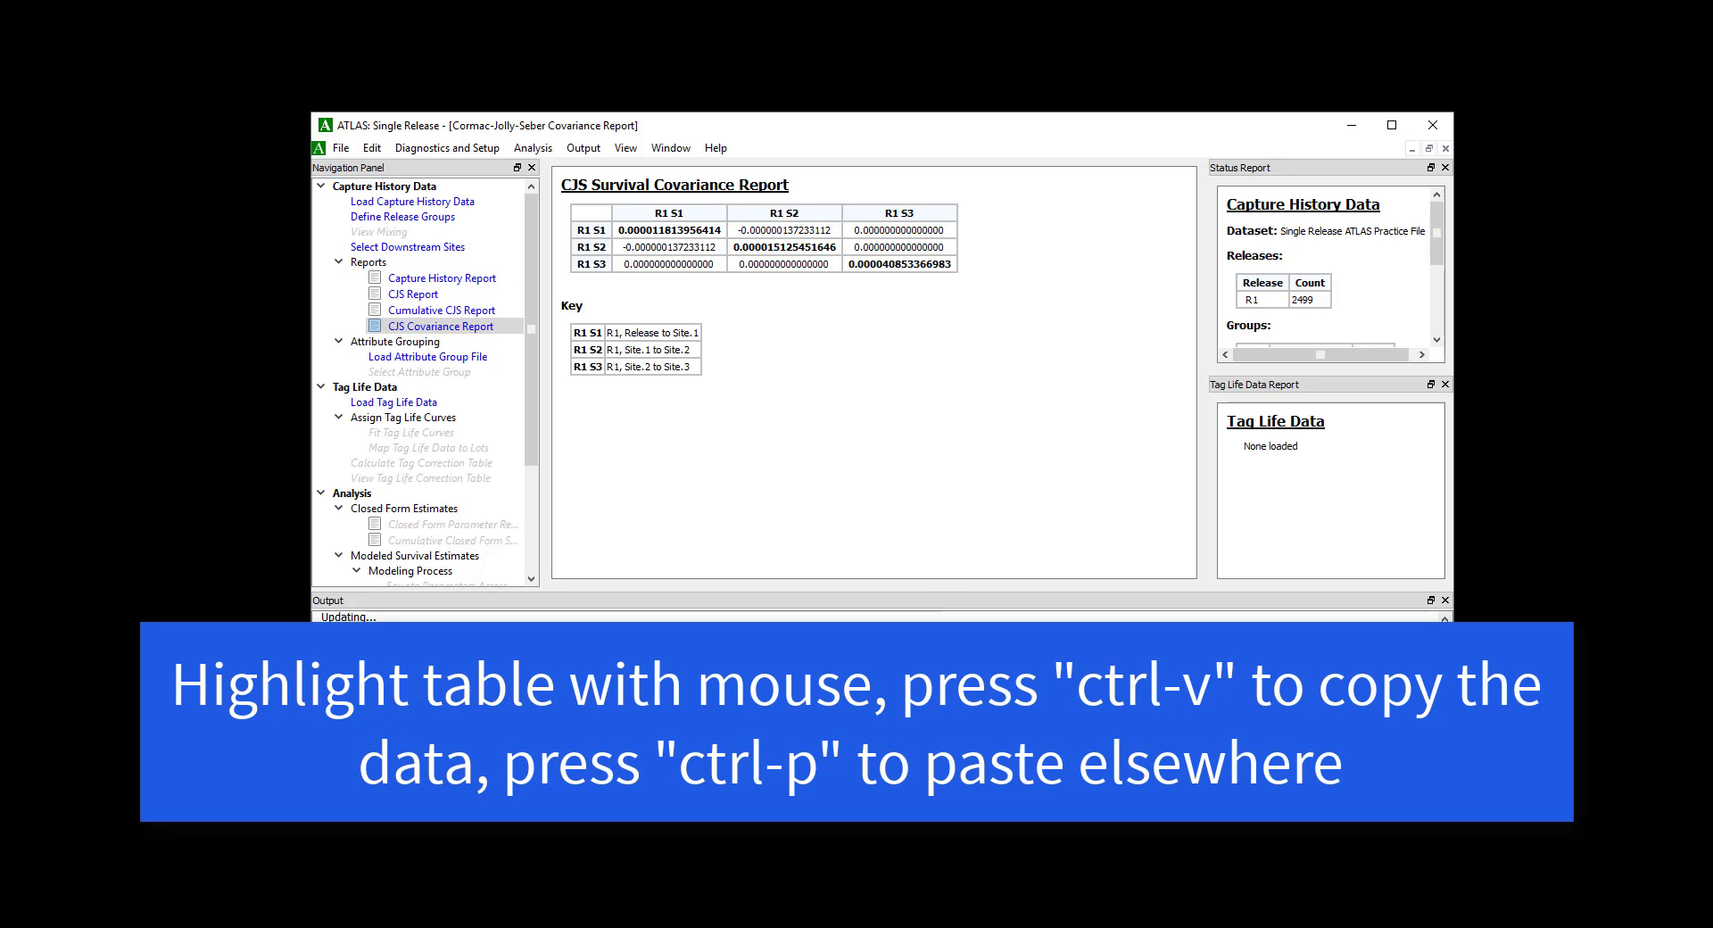
pyautogui.moveTo(956, 269); pyautogui.dragTo(535, 202)
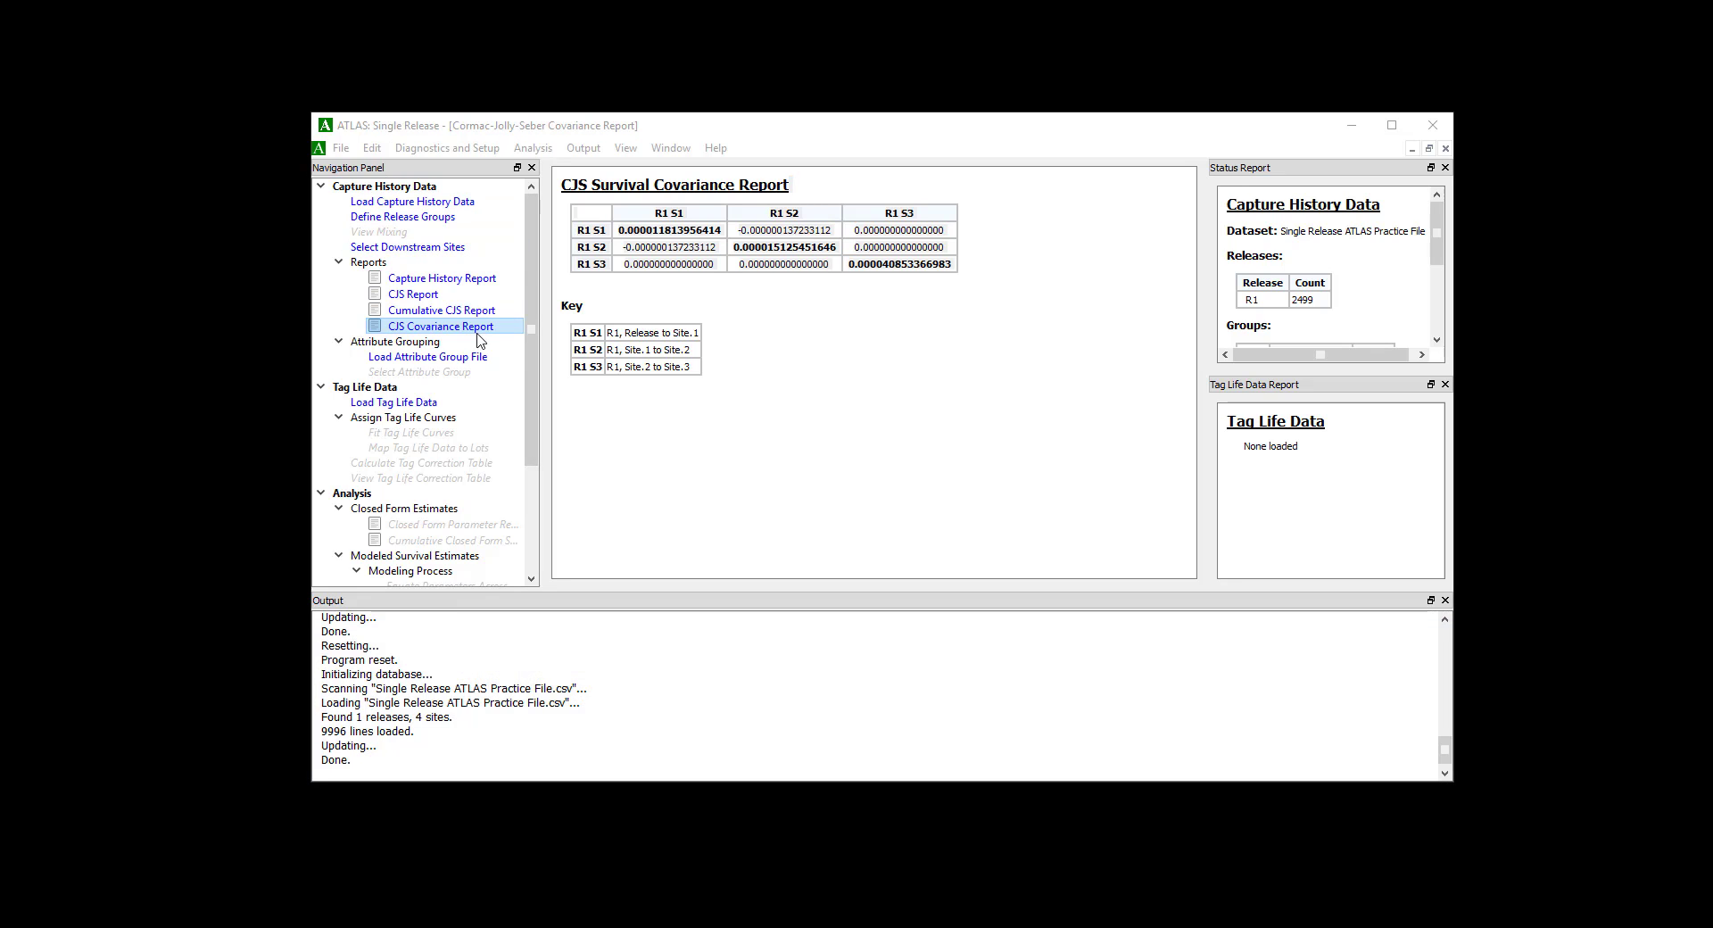
pyautogui.click(413, 359)
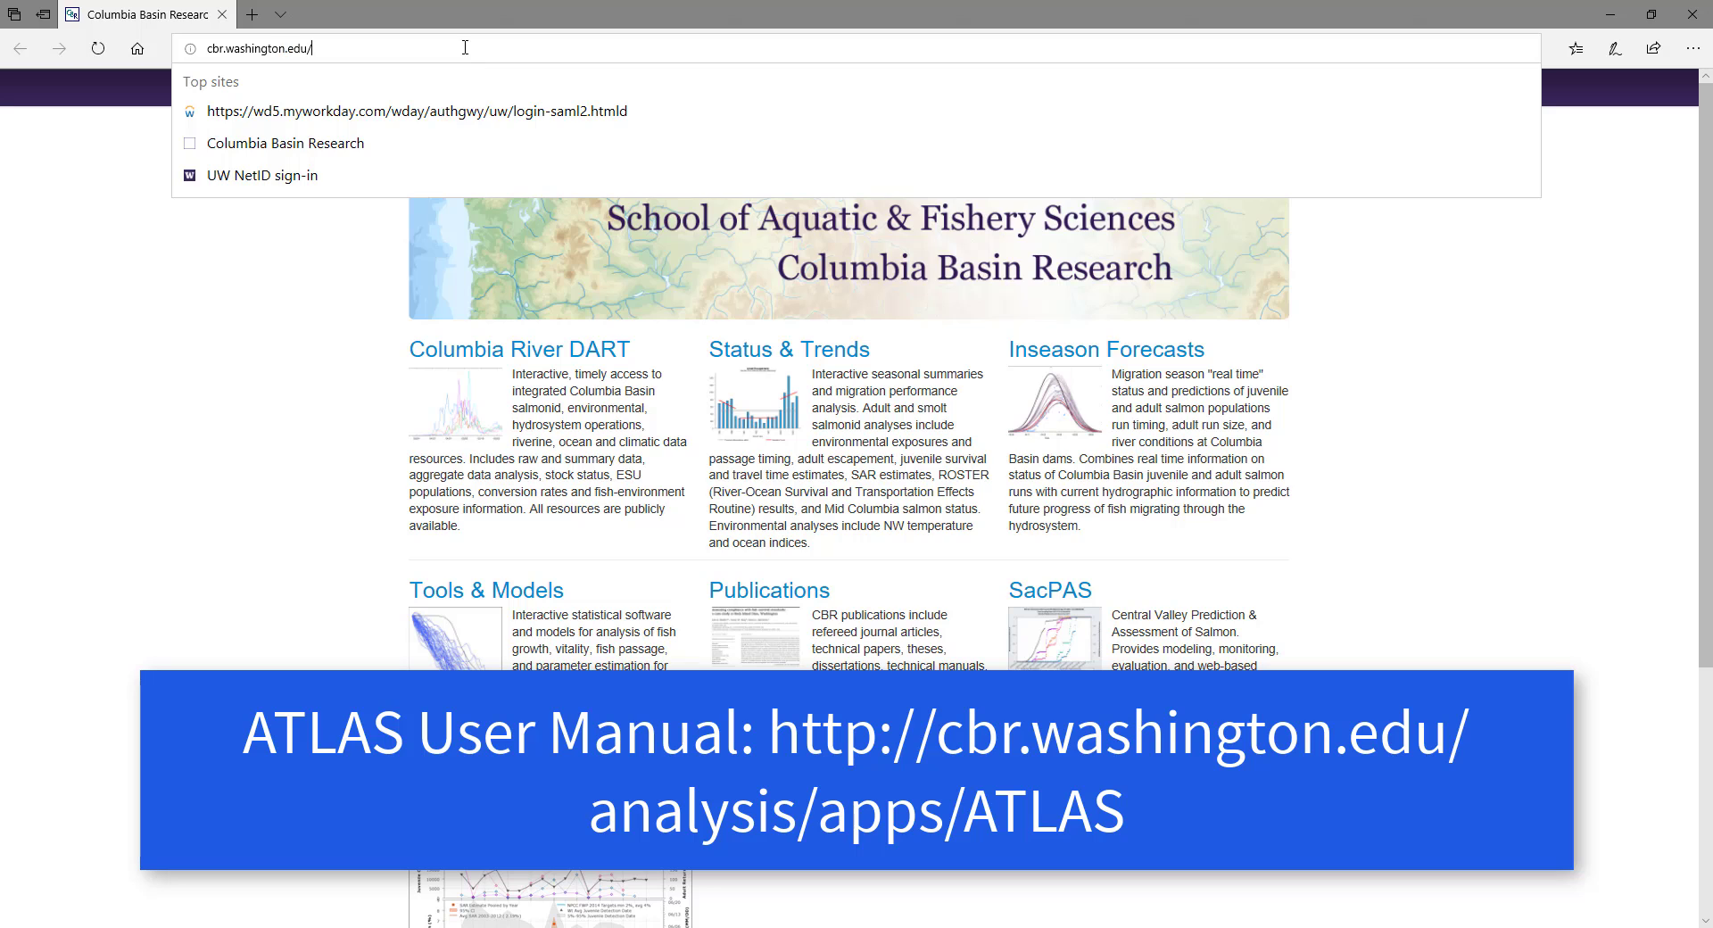
pyautogui.moveTo(314, 48); pyautogui.dragTo(81, 38)
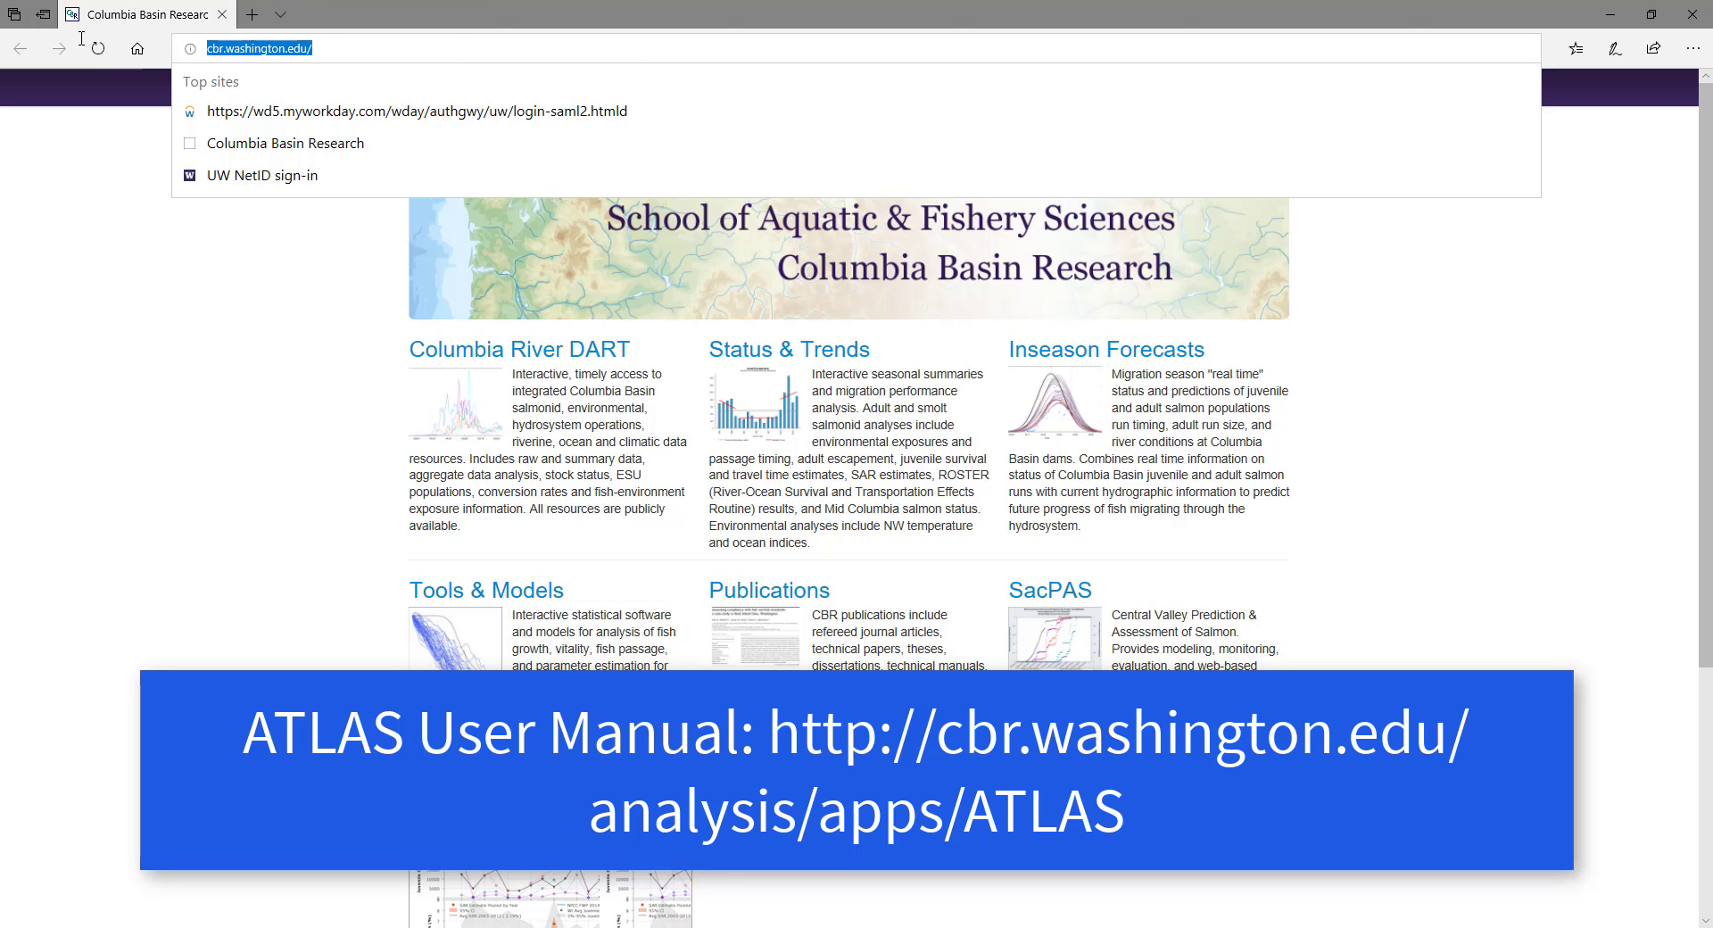
pyautogui.write('http://cbr.washington.edu/analysis/apps/ATLAS')
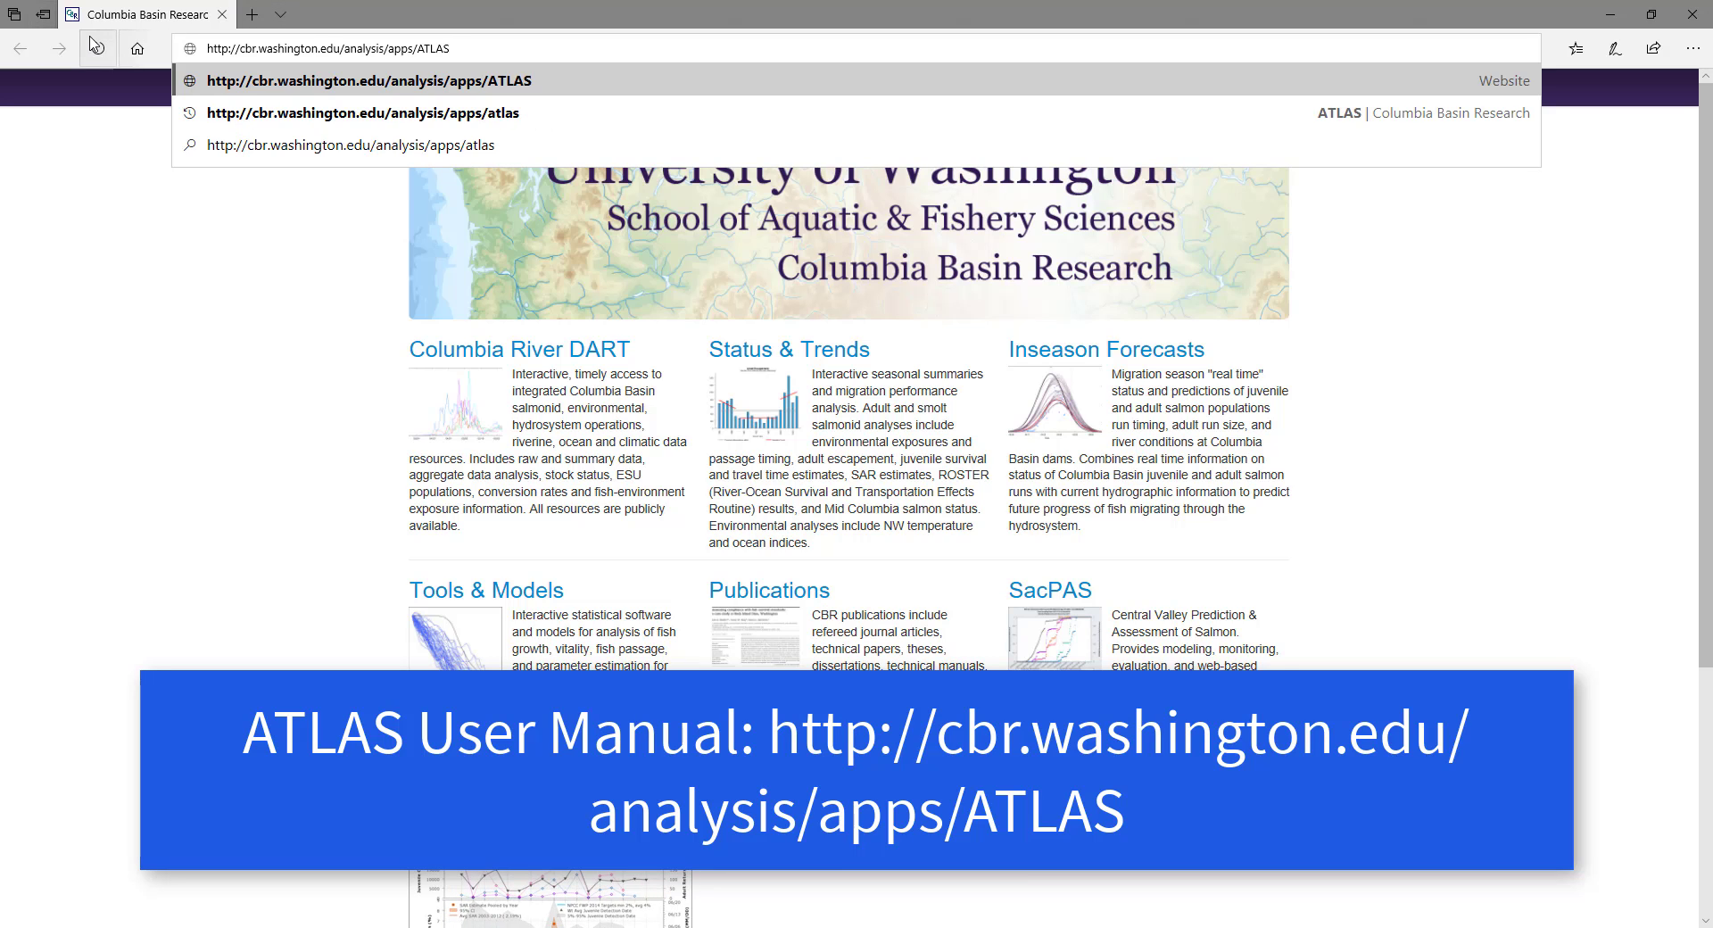
pyautogui.press('Return')
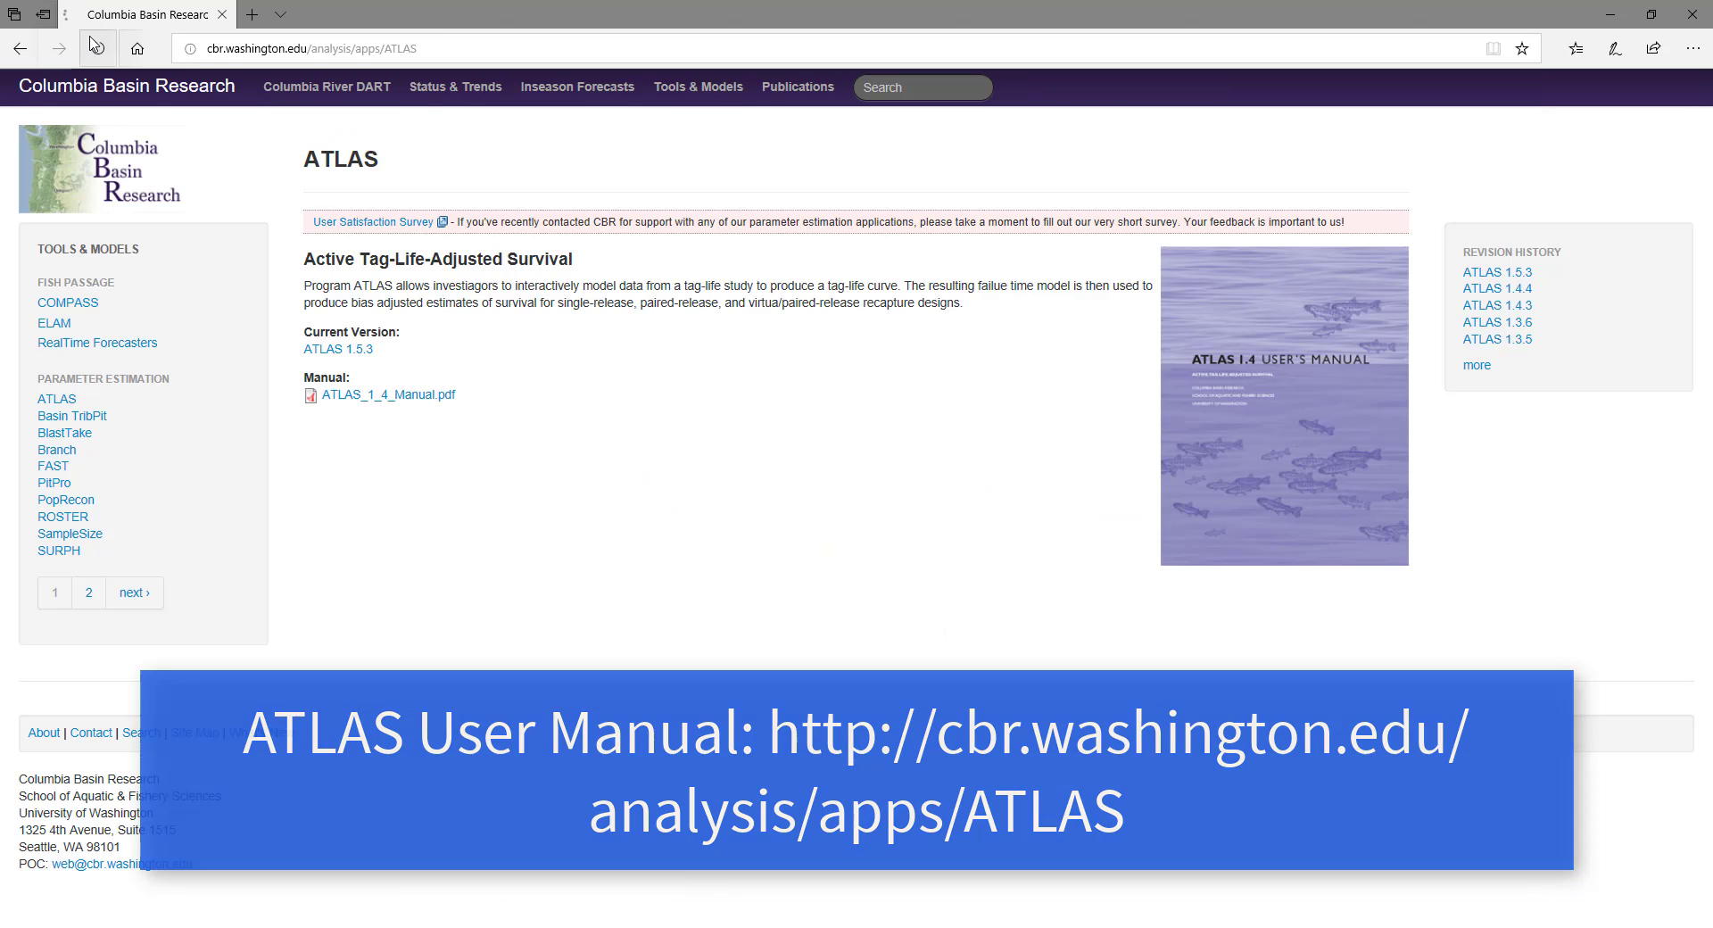
# Open the user manual ATLAS_1_4_Manual.pdf and skim its opening pages.
pyautogui.click(379, 403)
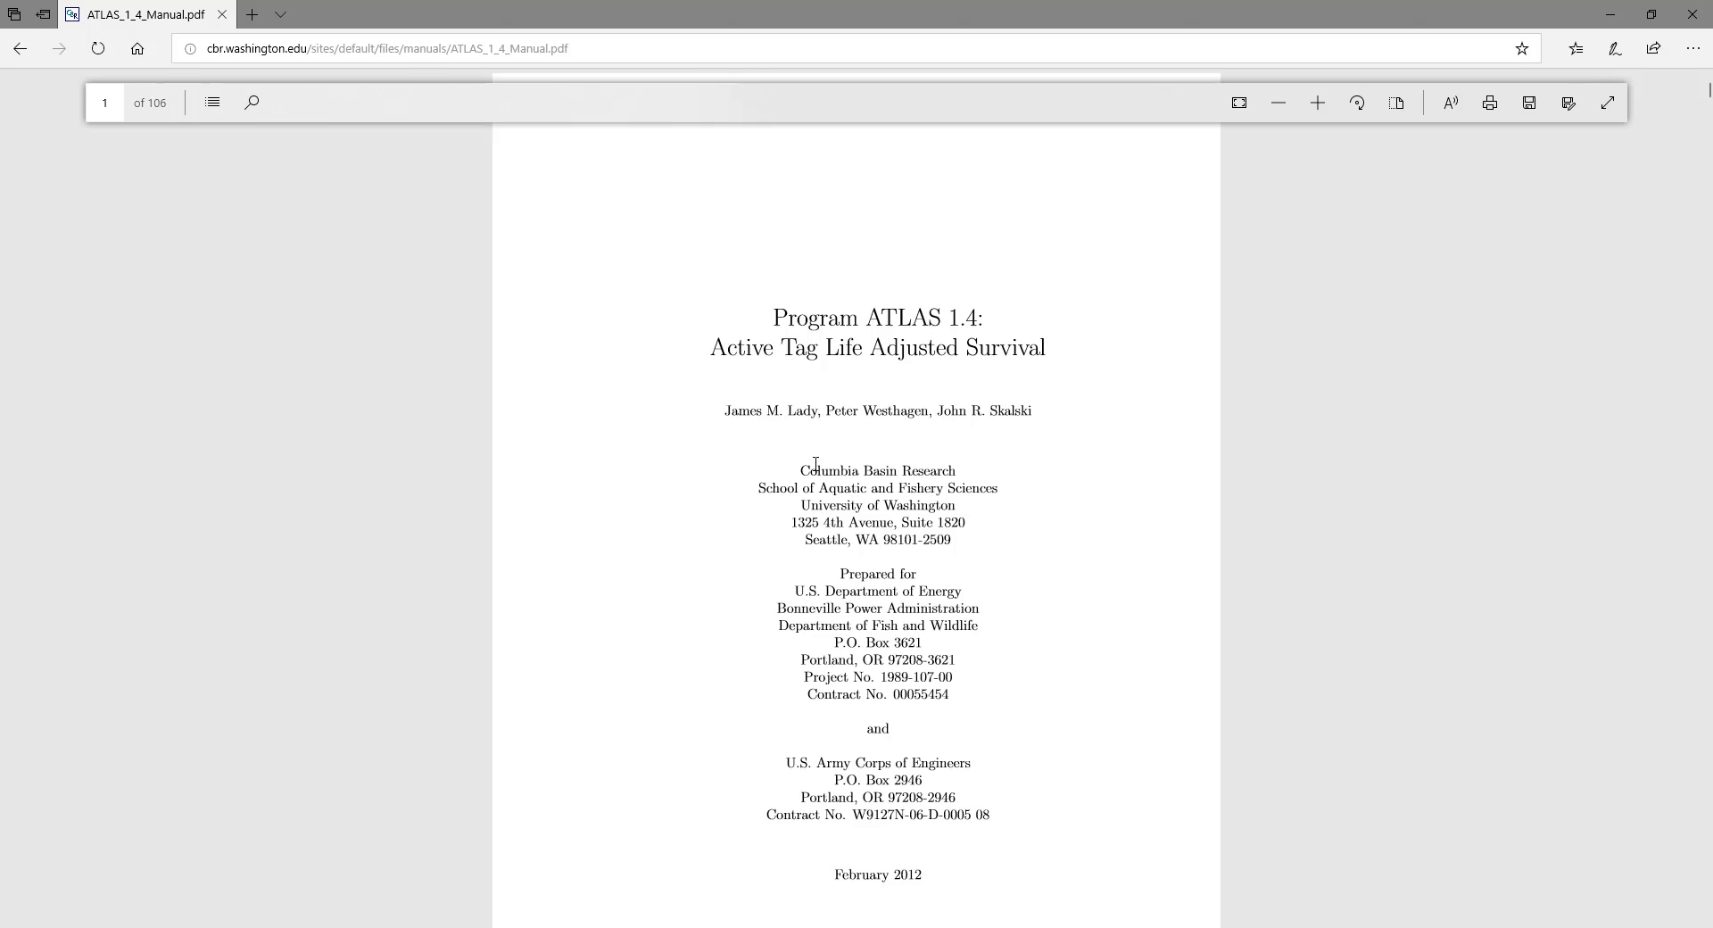
pyautogui.scroll(-2, 912, 560)
pyautogui.scroll(-2, 912, 559)
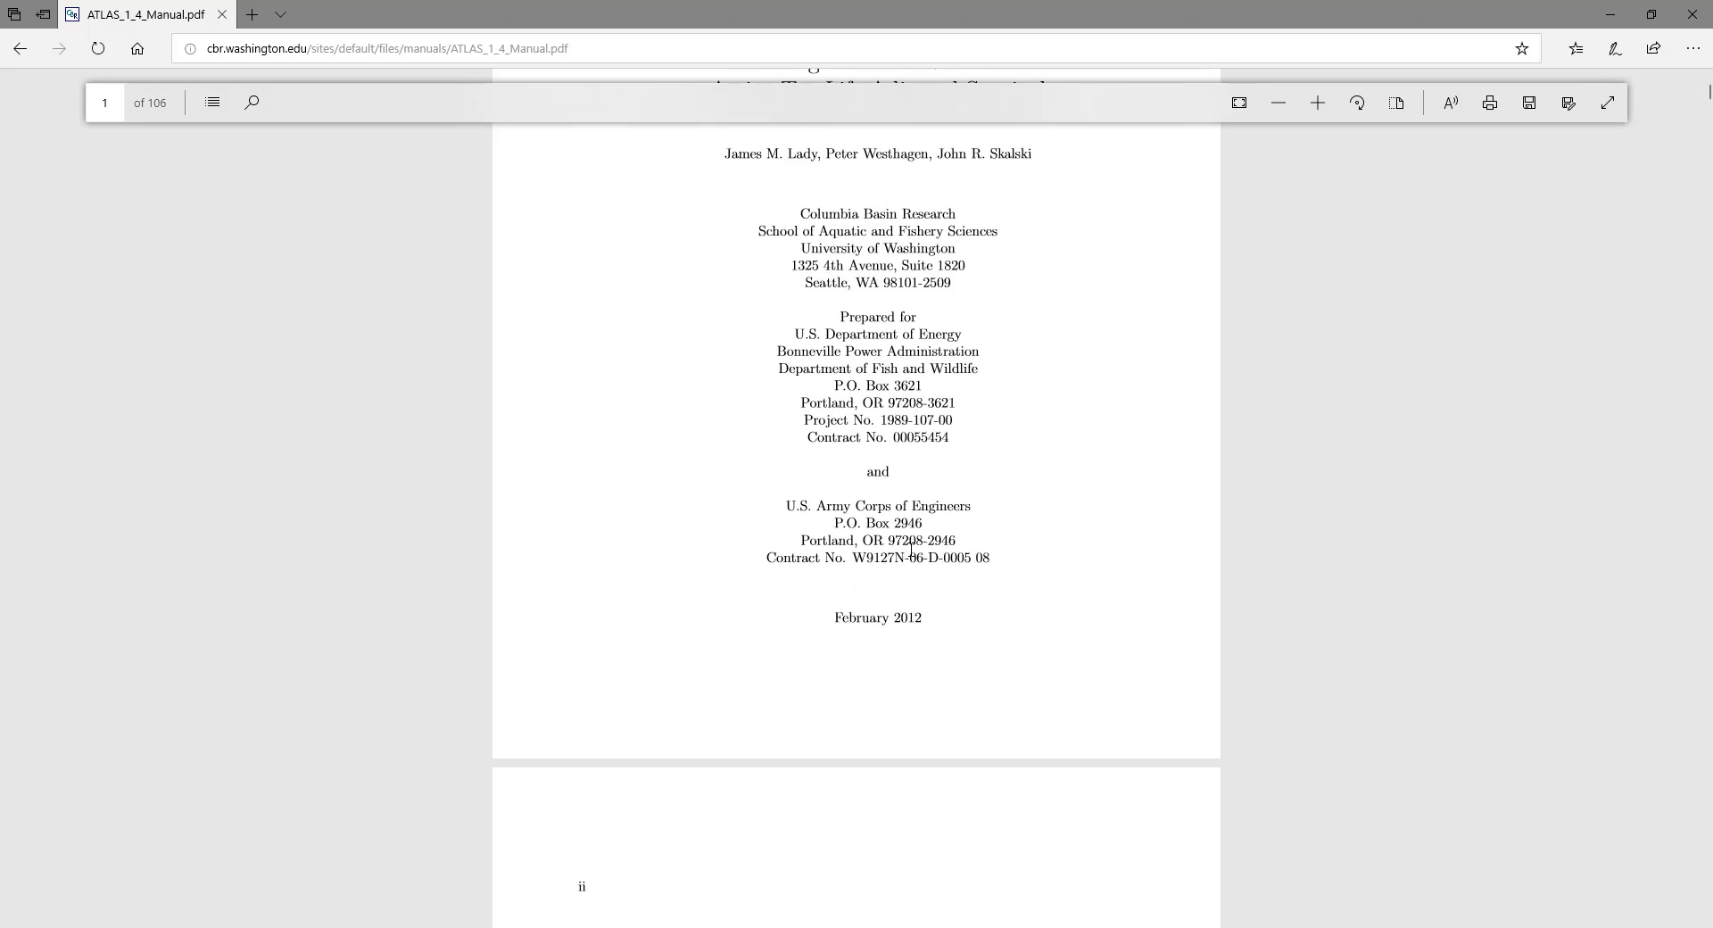
pyautogui.scroll(3, 912, 560)
pyautogui.scroll(-3, 911, 554)
pyautogui.scroll(4, 910, 551)
pyautogui.scroll(-10, 910, 552)
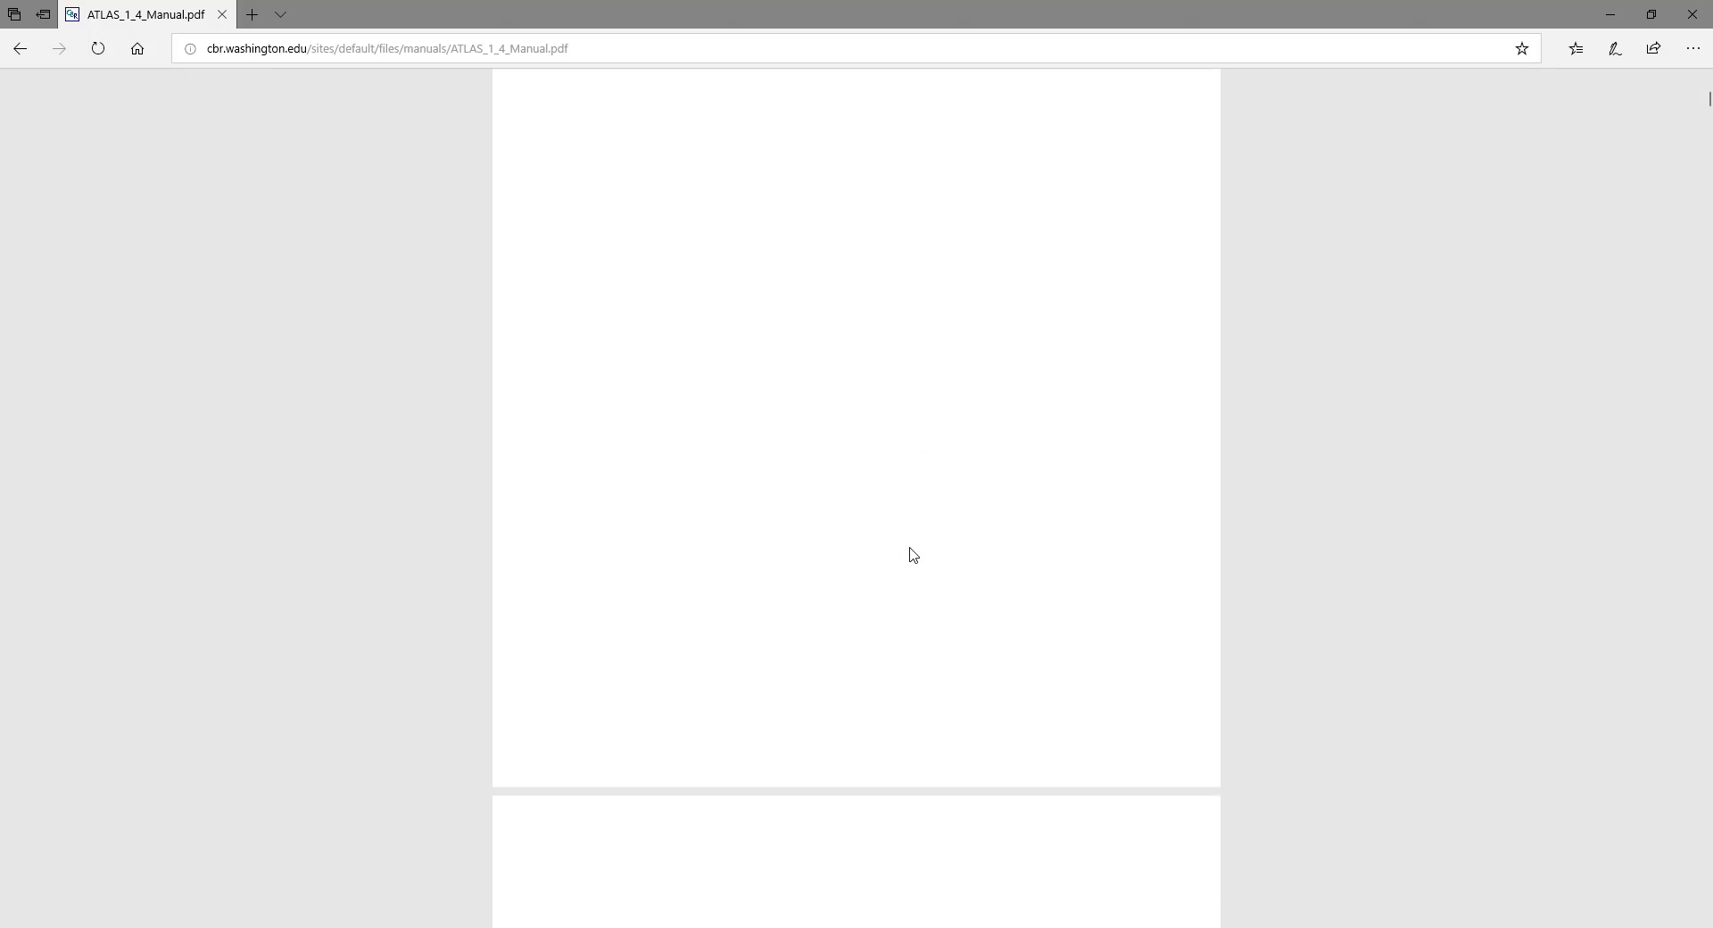
# Return to the ATLAS page and open the User Satisfaction Survey to look through its questions.
pyautogui.hotkey('alt', 'Left')
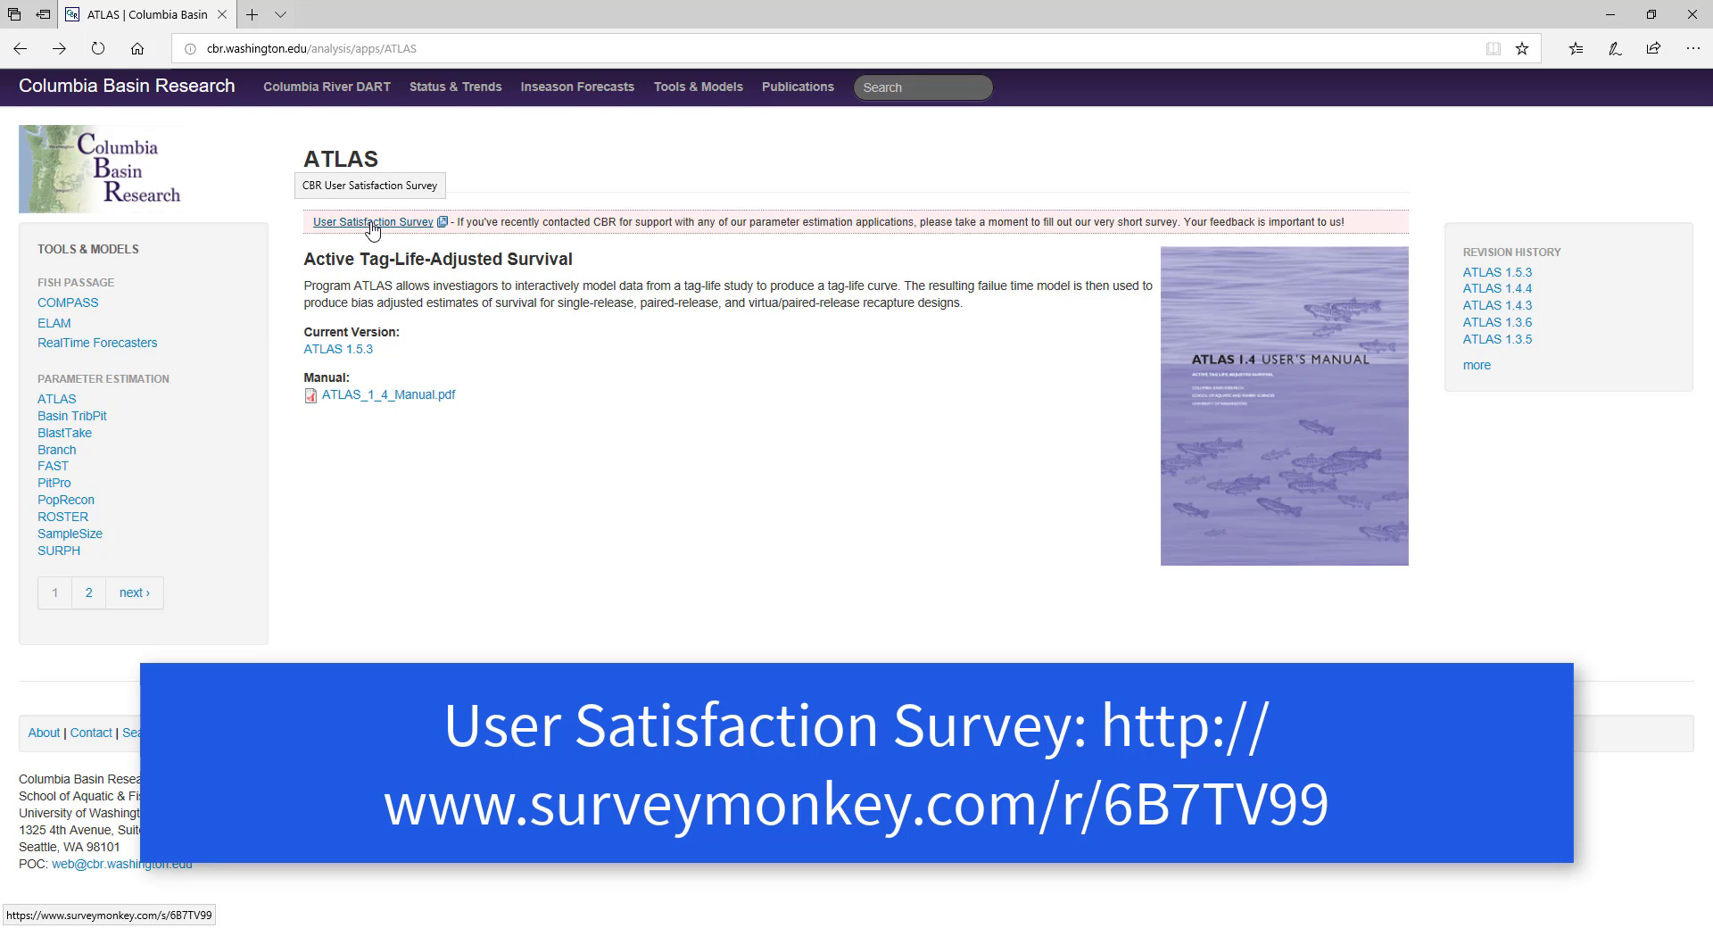
pyautogui.click(373, 223)
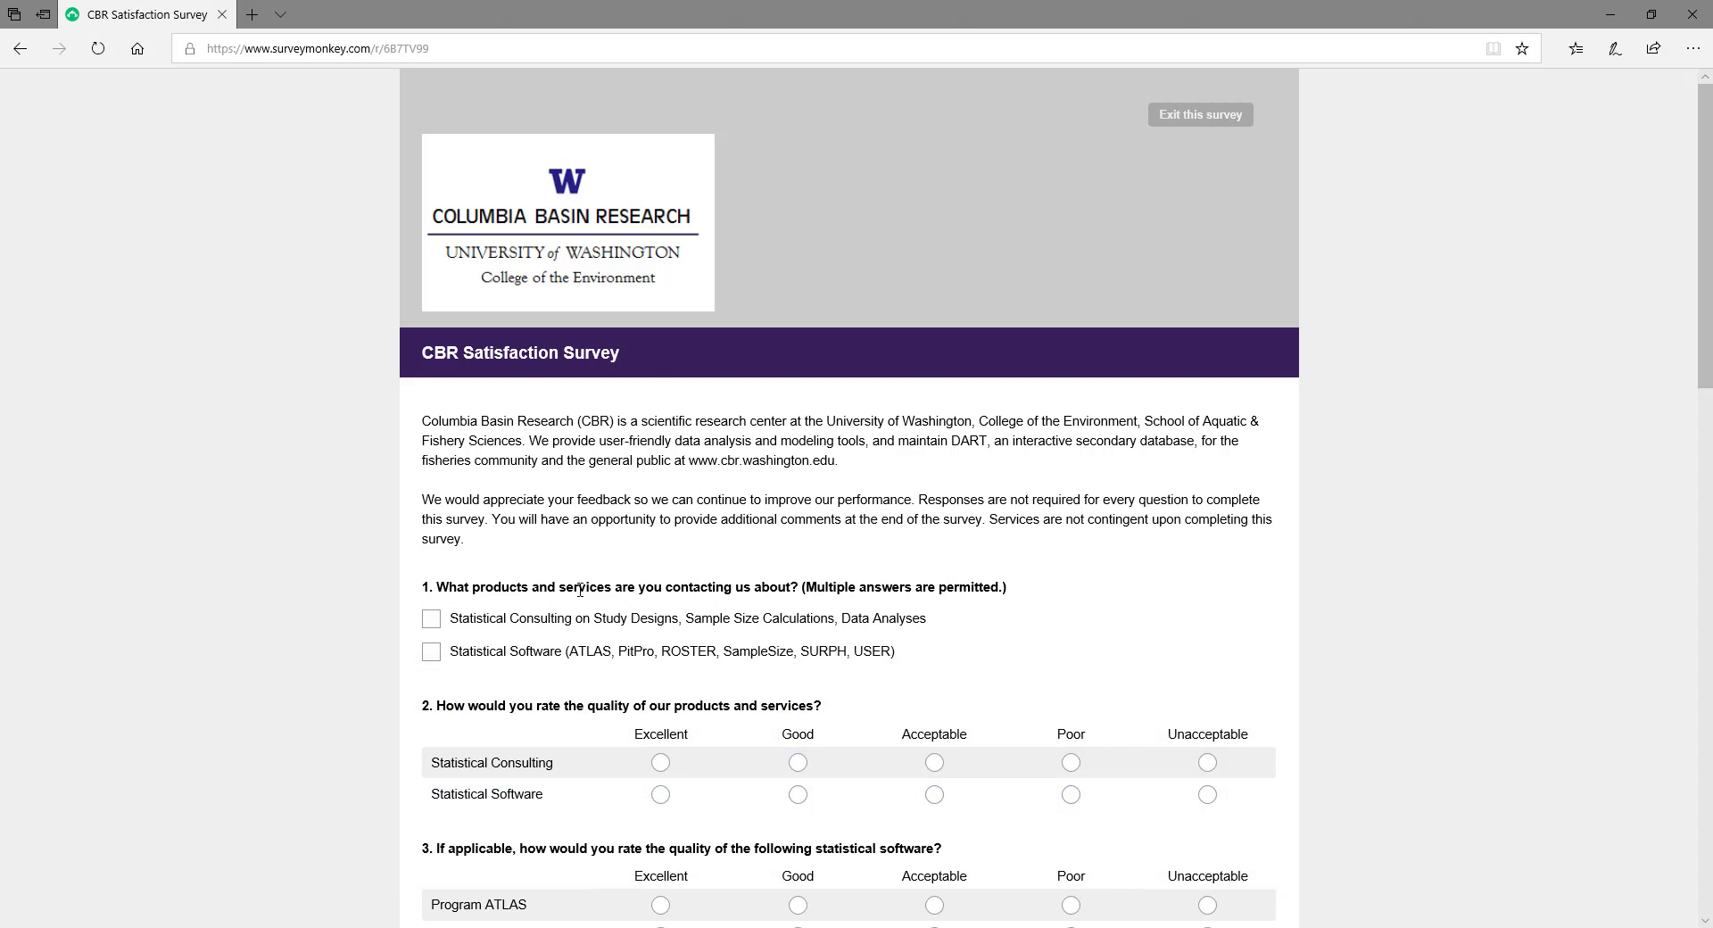
pyautogui.scroll(-8, 578, 609)
pyautogui.scroll(-8, 578, 610)
pyautogui.scroll(16, 575, 603)
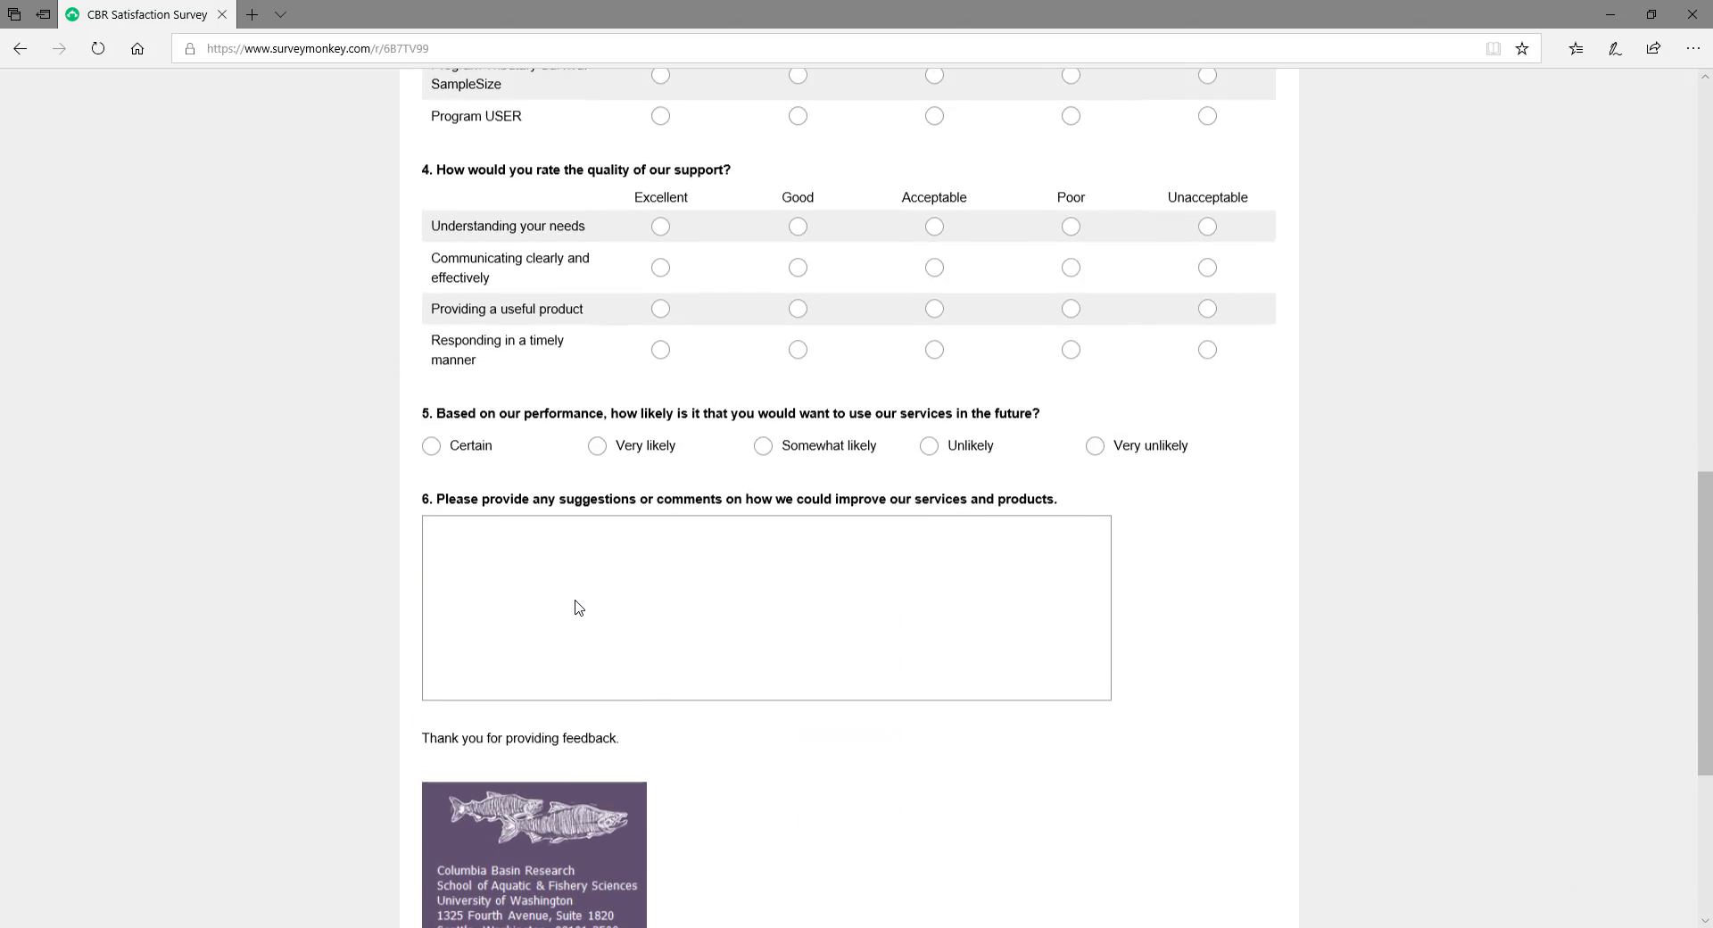